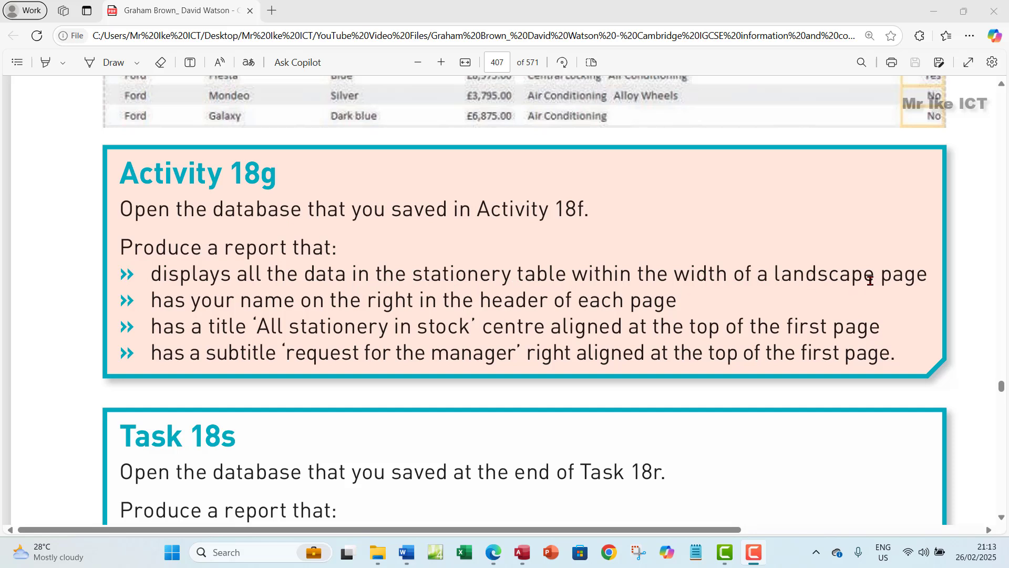
# - Highlight the requirement in the Activity 18g brief about displaying all stationery data within a landscape page, and switch to Access
pyautogui.moveTo(151, 274); pyautogui.dragTo(923, 279)
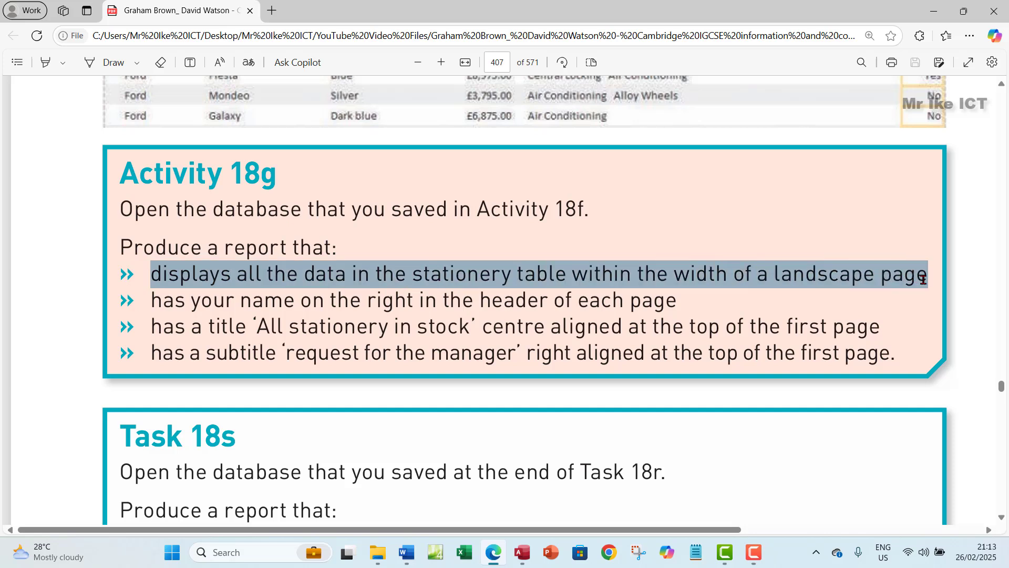
pyautogui.moveTo(522, 562)
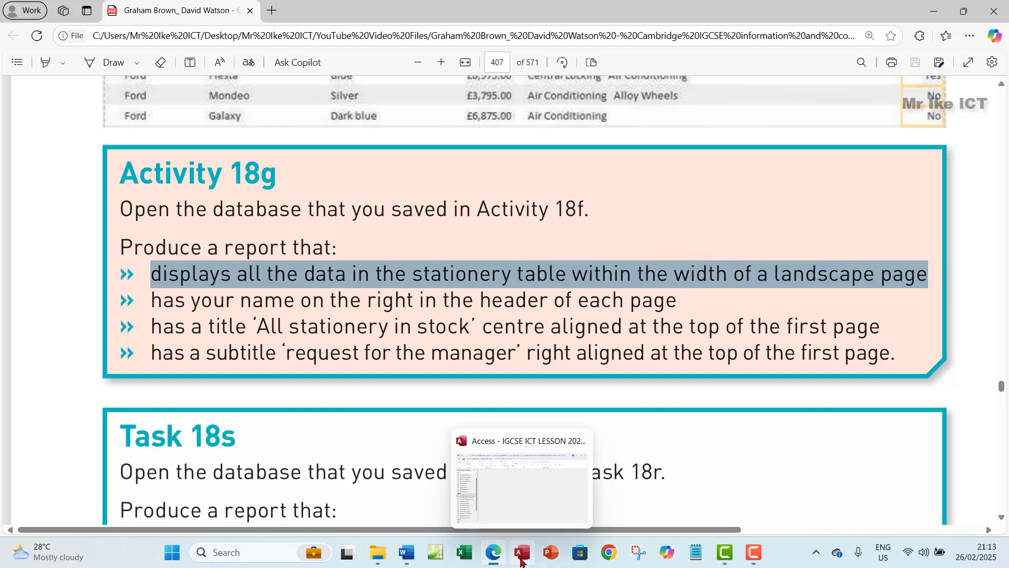
pyautogui.click(522, 561)
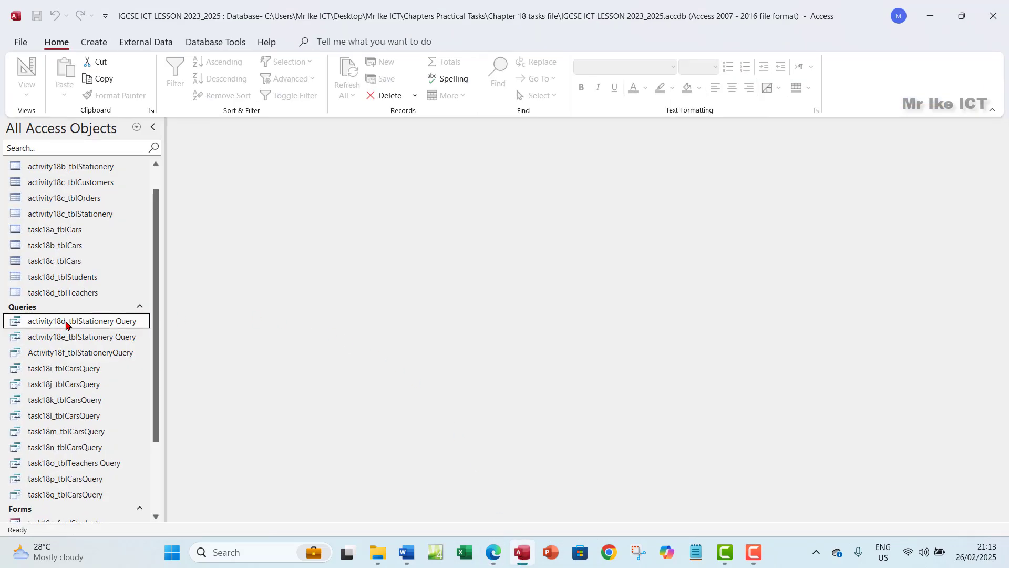
# - Review the records of activity18d_tblStationery Query and Activity18f_tblStationeryQuery, closing each query after viewing it
pyautogui.doubleClick(95, 323)
pyautogui.scroll(-14, 568, 302)
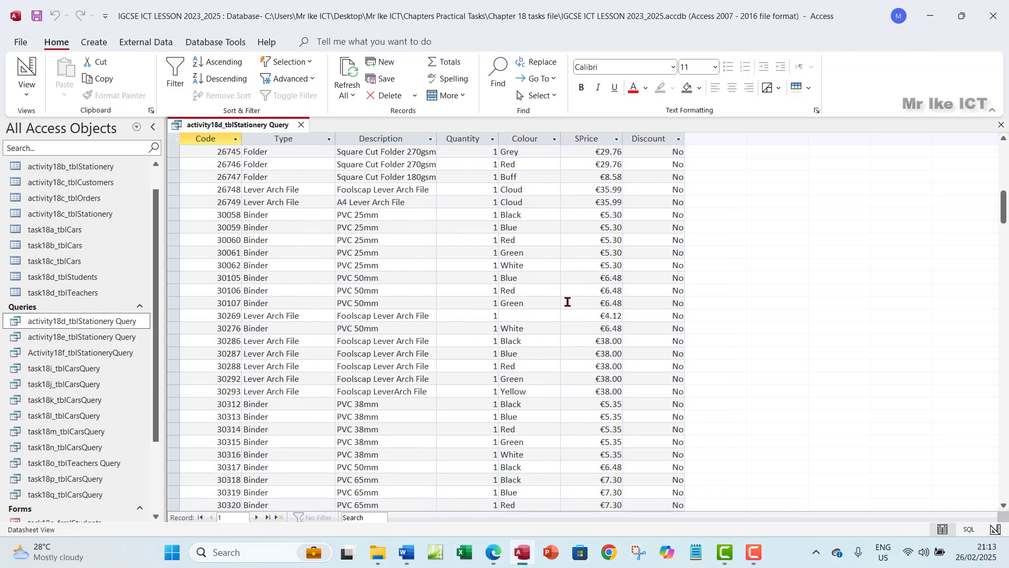
pyautogui.scroll(15, 567, 302)
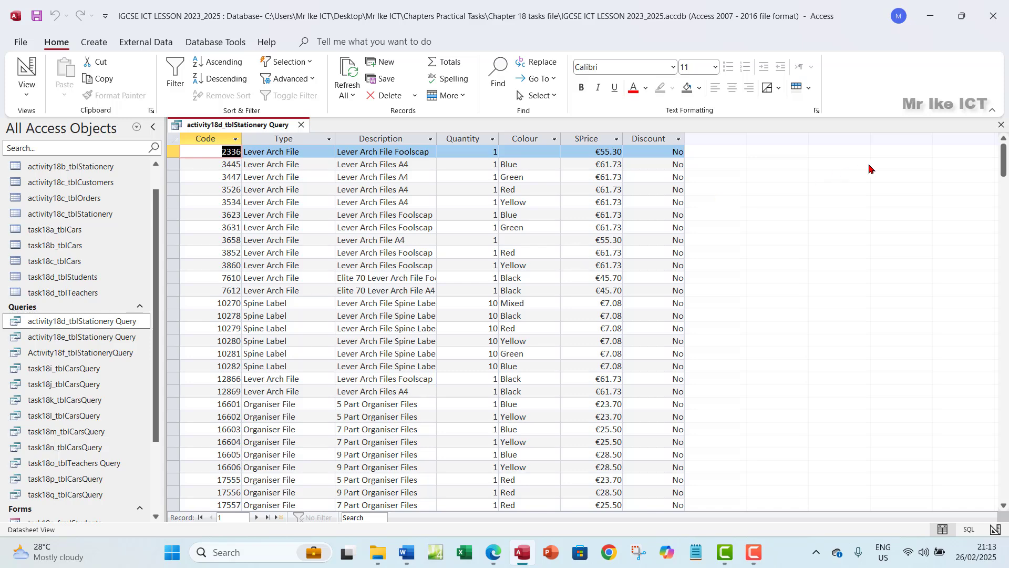
pyautogui.hotkey('ctrl', 'w')
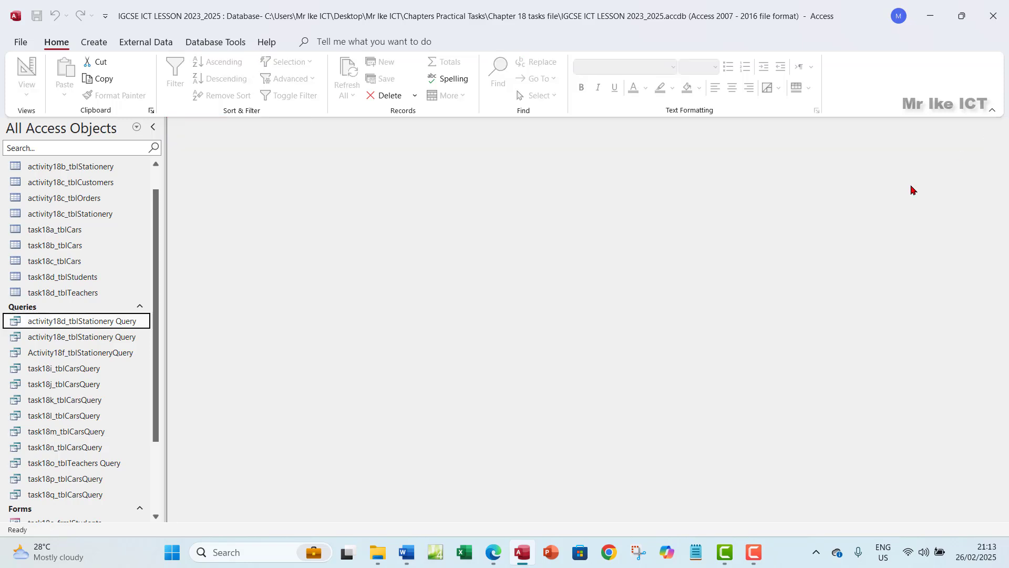
pyautogui.doubleClick(78, 355)
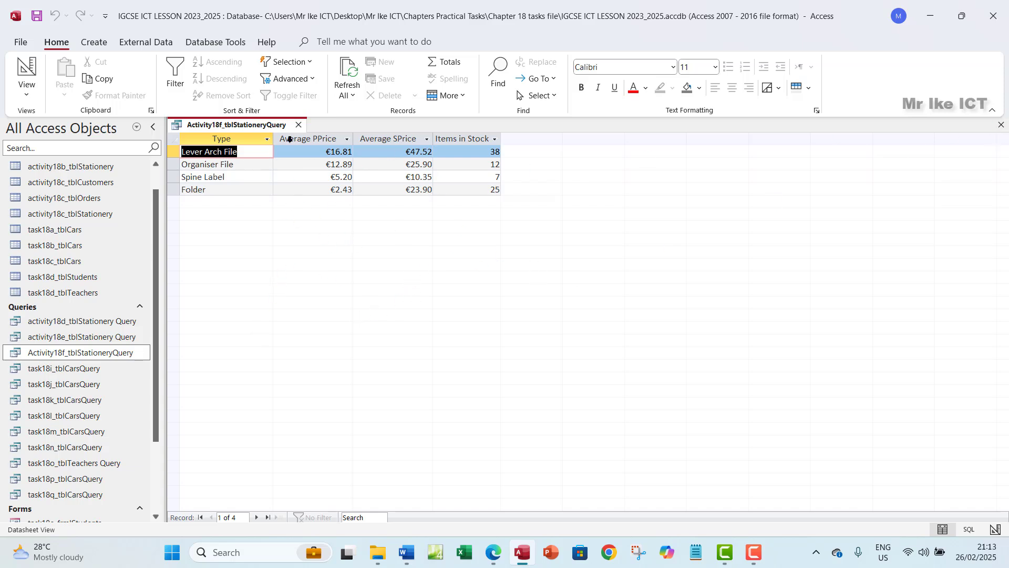
pyautogui.click(1001, 126)
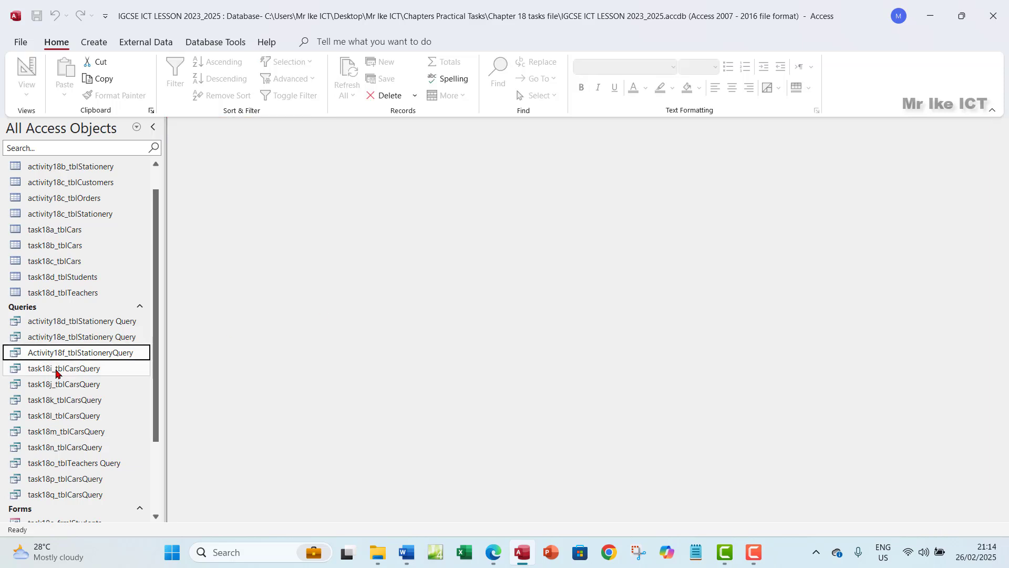
# - Start a Report Wizard report based on activity18d_tblStationery Query and include all of its fields
pyautogui.click(76, 323)
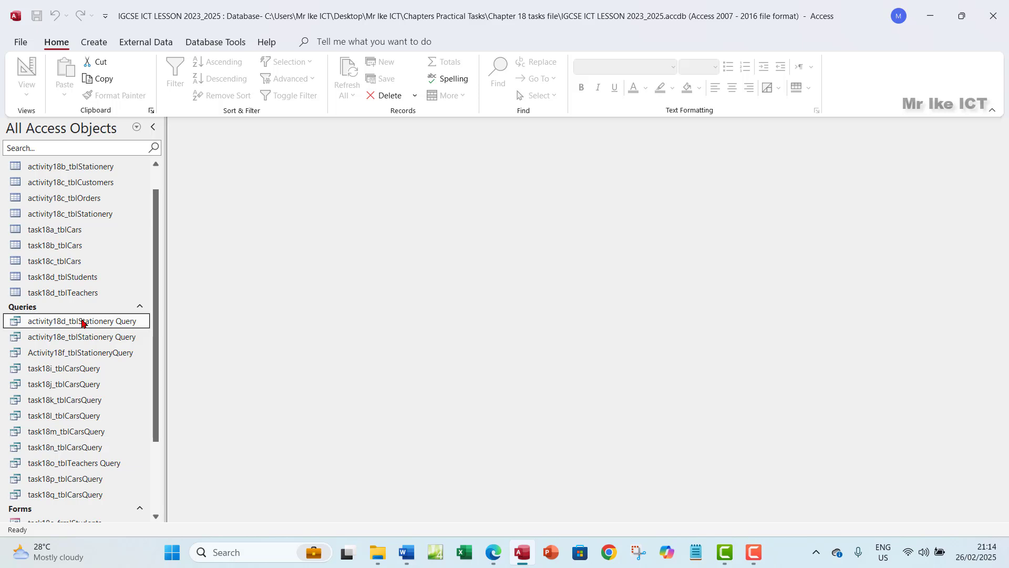
pyautogui.click(97, 42)
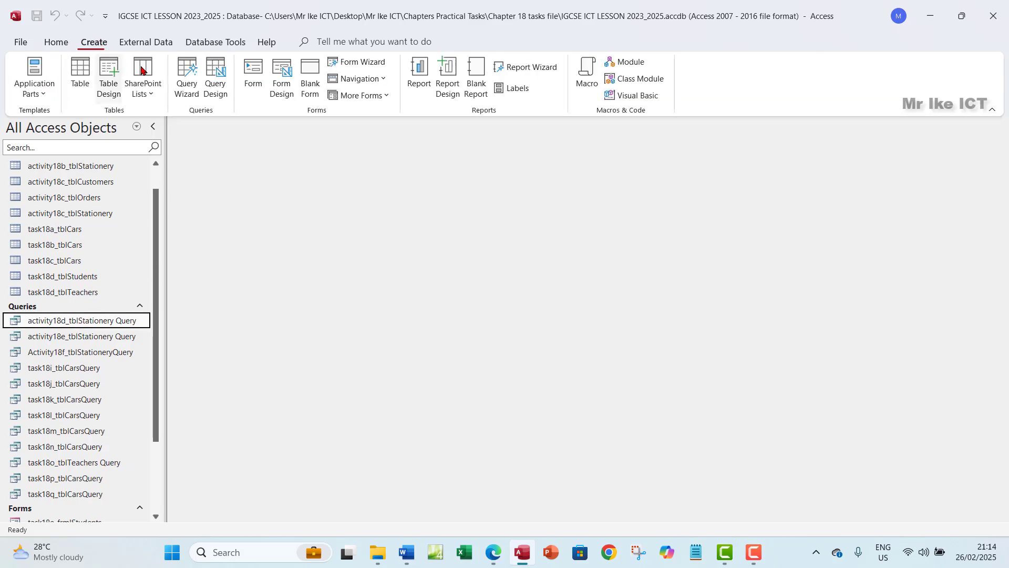
pyautogui.click(520, 67)
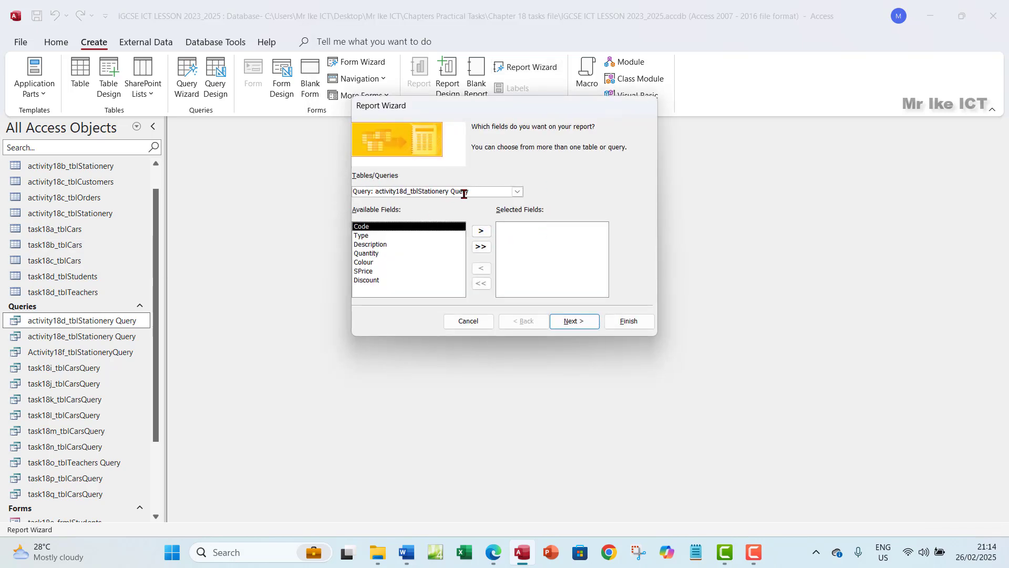
pyautogui.click(518, 191)
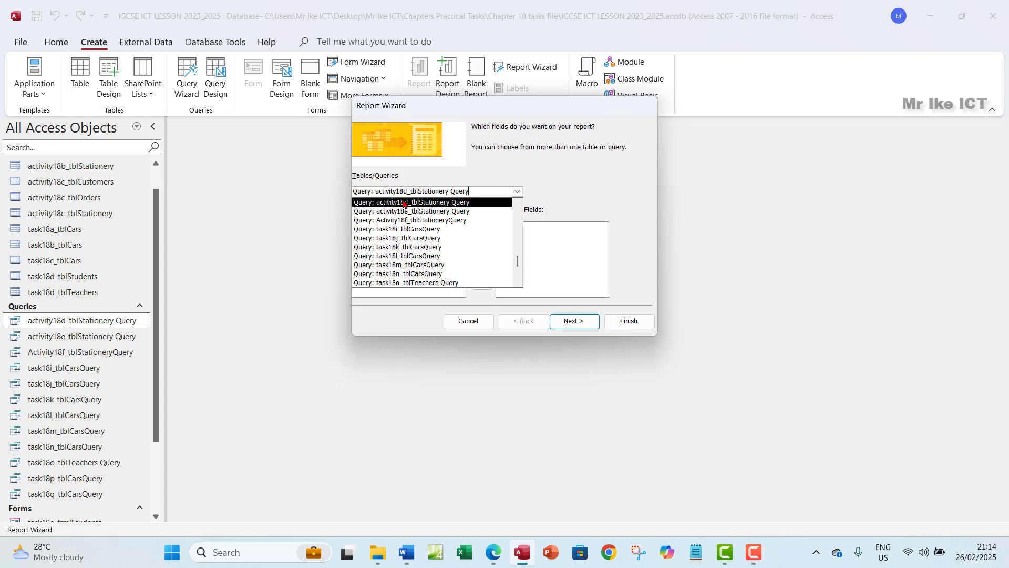
pyautogui.click(519, 192)
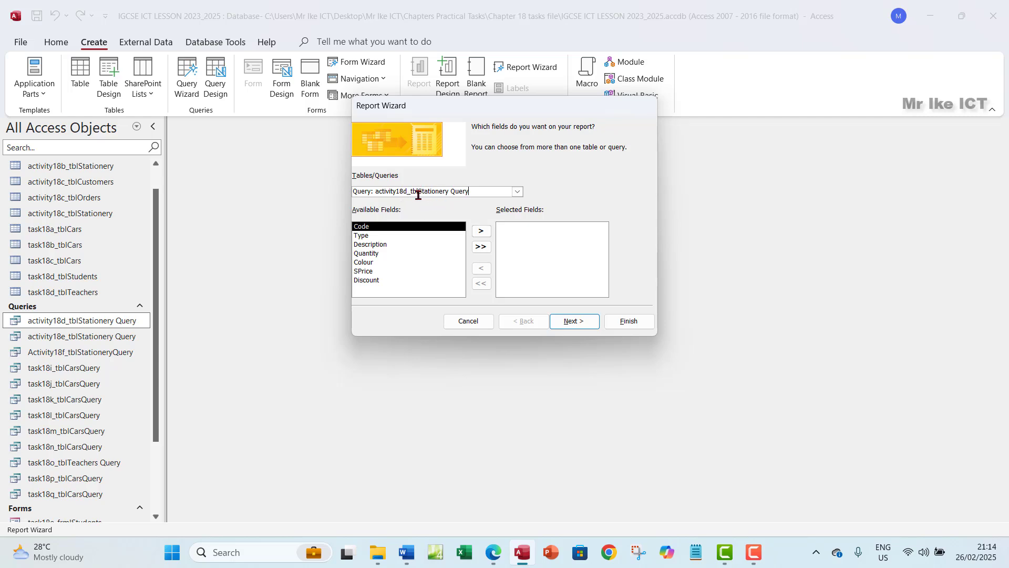
pyautogui.click(482, 247)
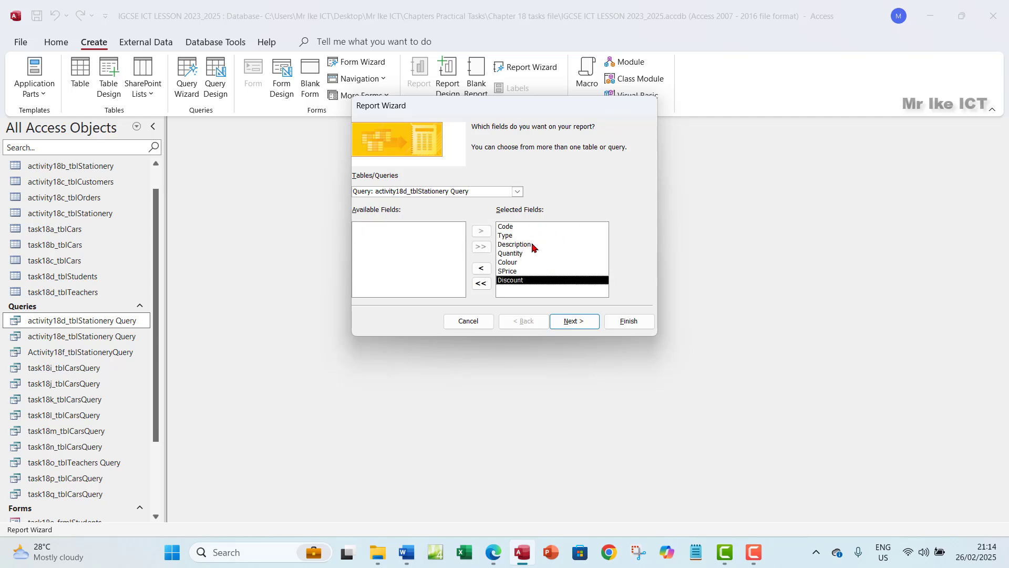
# - Skip grouping and sorting in the Report Wizard, and choose a tabular layout with landscape orientation
pyautogui.click(575, 323)
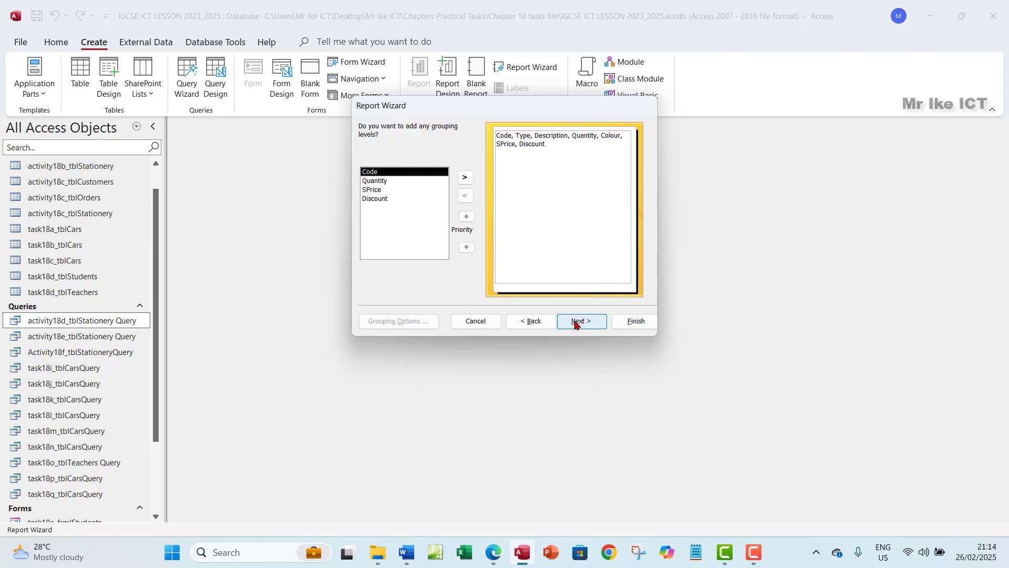
pyautogui.click(568, 326)
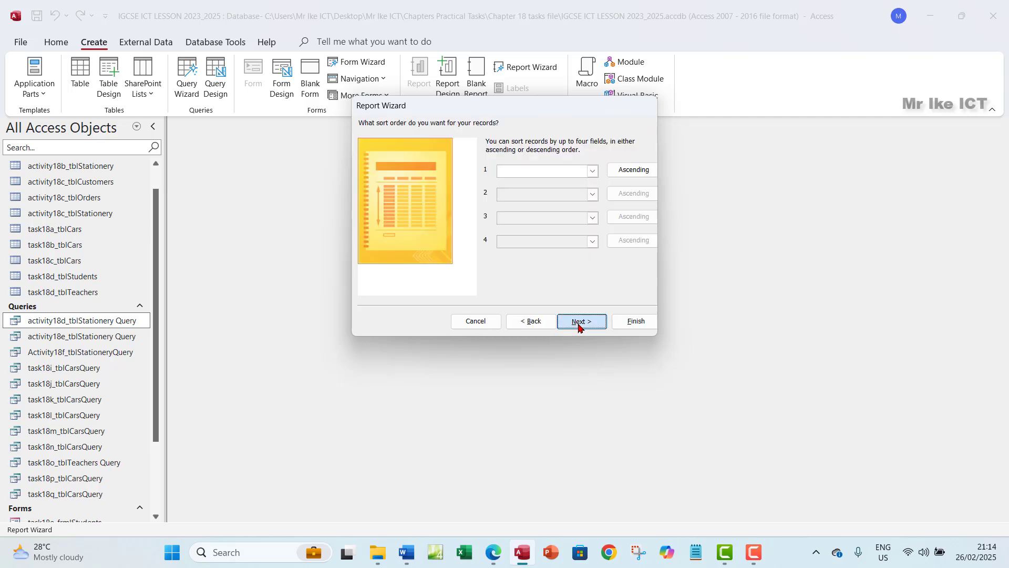
pyautogui.click(577, 324)
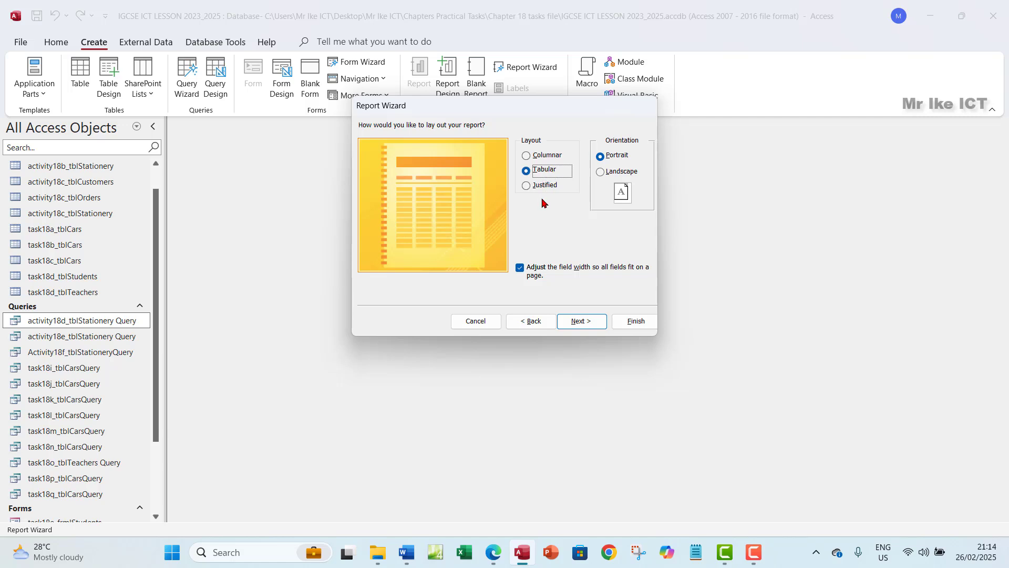
pyautogui.click(601, 174)
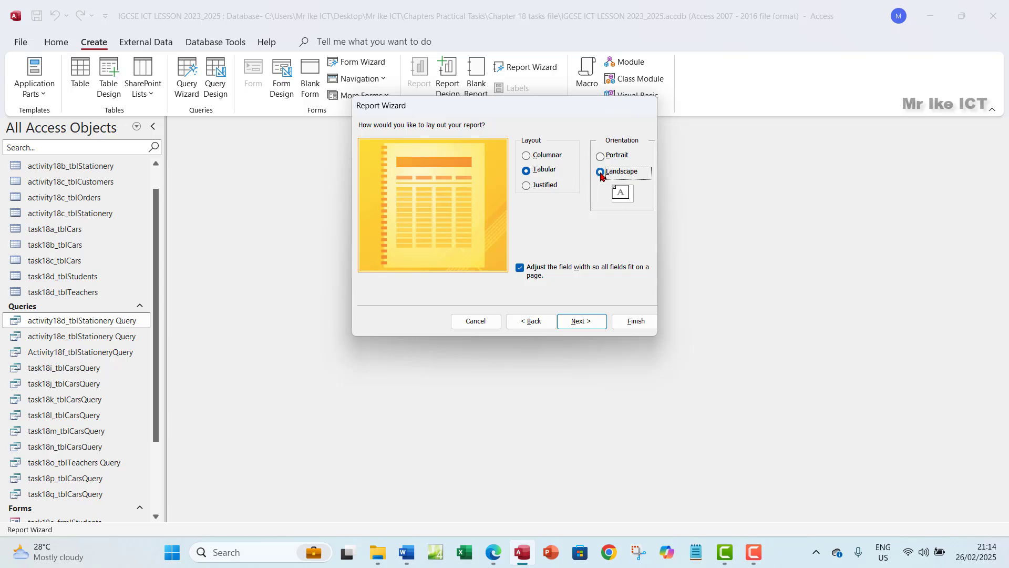
# - Check the "width of a landscape page" requirement in the PDF in Edge, return to Access and accept the report layout
pyautogui.click(493, 552)
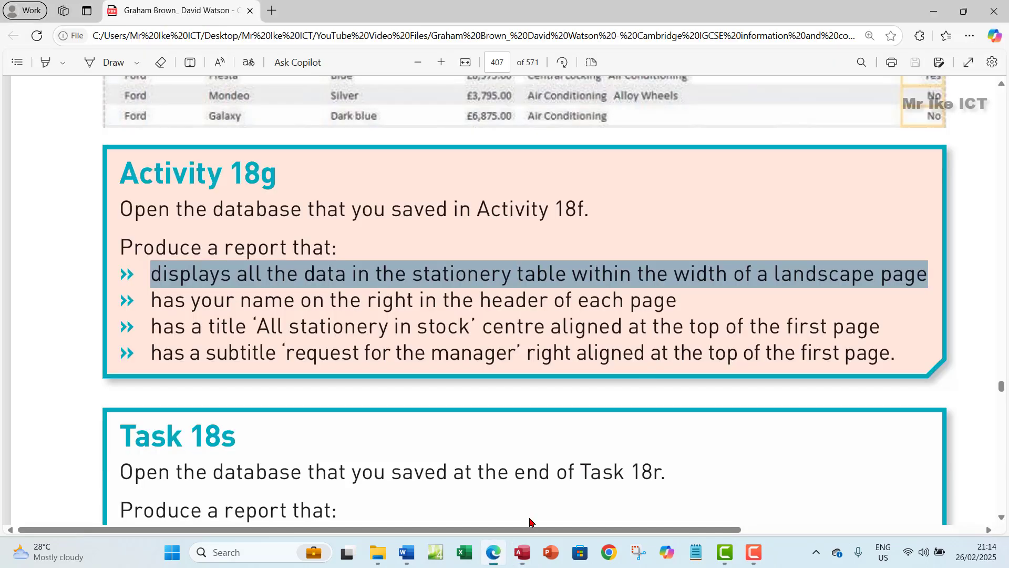
pyautogui.moveTo(676, 277); pyautogui.dragTo(925, 274)
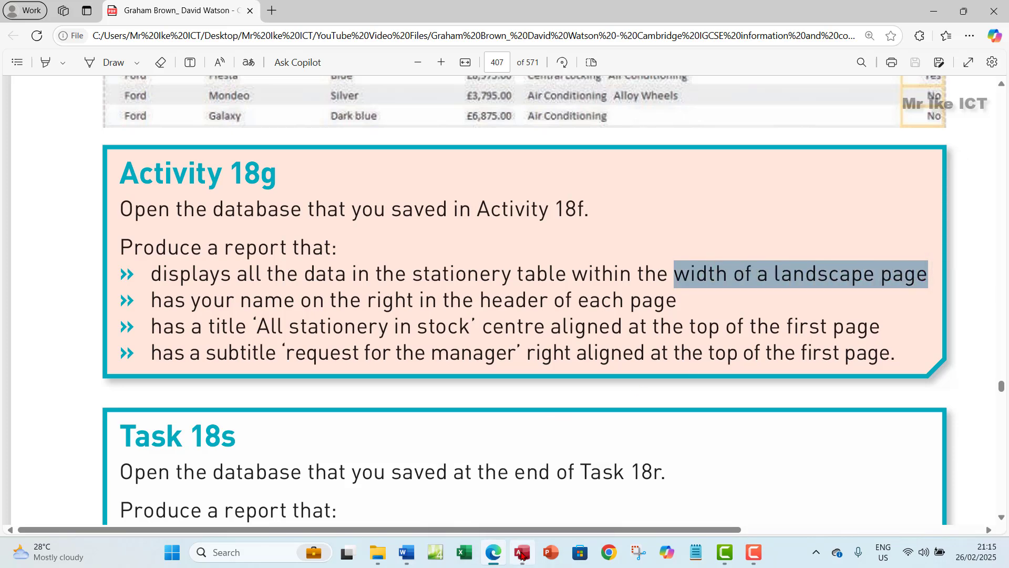
pyautogui.click(522, 552)
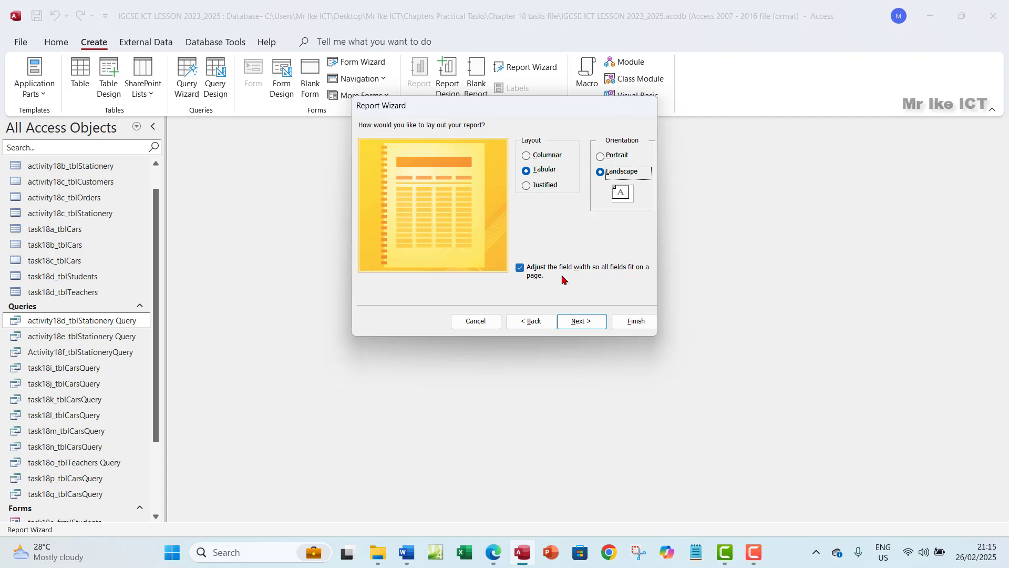
pyautogui.click(581, 320)
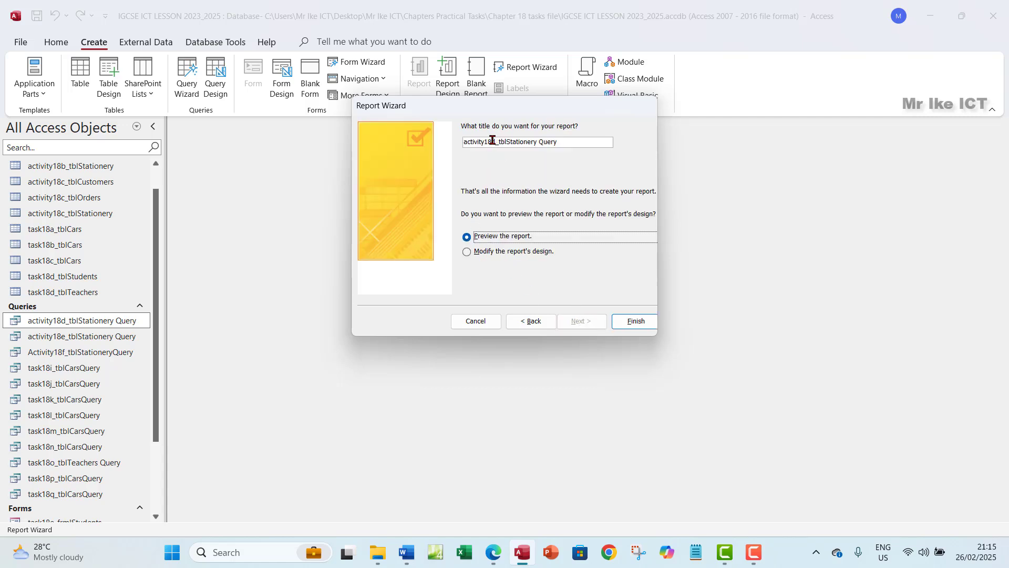
# - Title the report activity18g_tblStationery Query, checking the activity letter in the brief, and finish the wizard with a preview
pyautogui.click(496, 140)
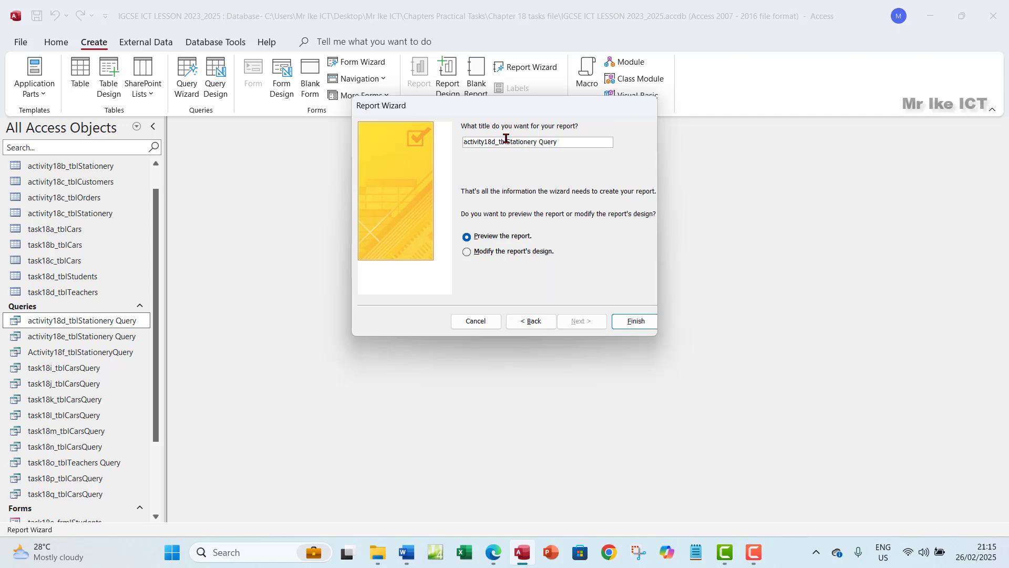
pyautogui.press('BackSpace')
pyautogui.write('g')
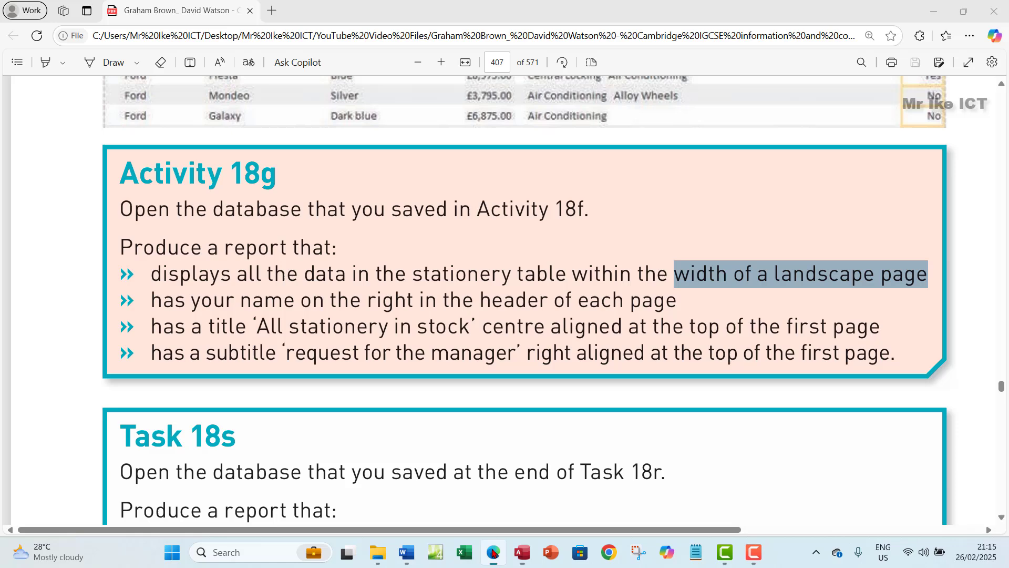
pyautogui.click(494, 552)
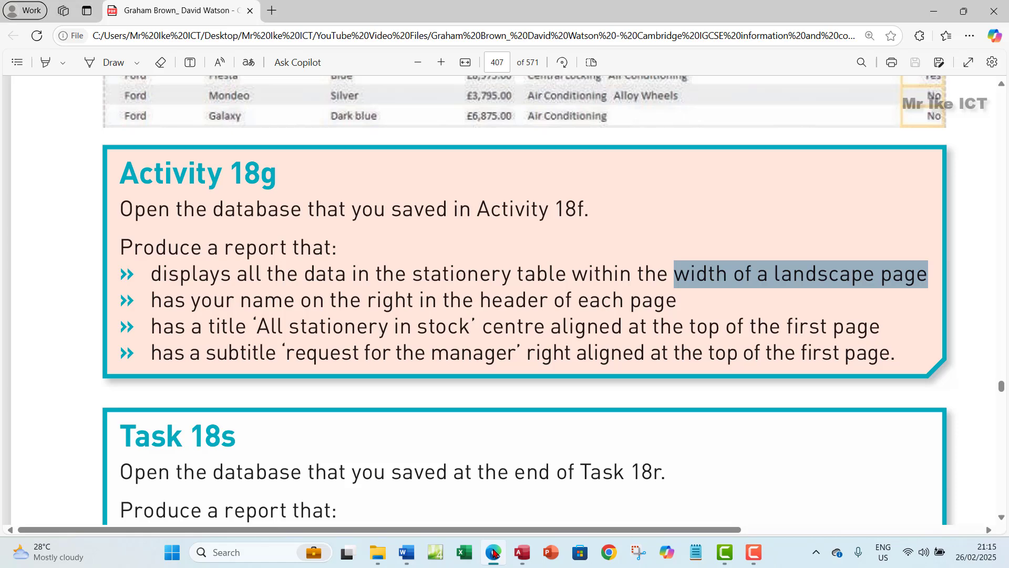
pyautogui.click(494, 551)
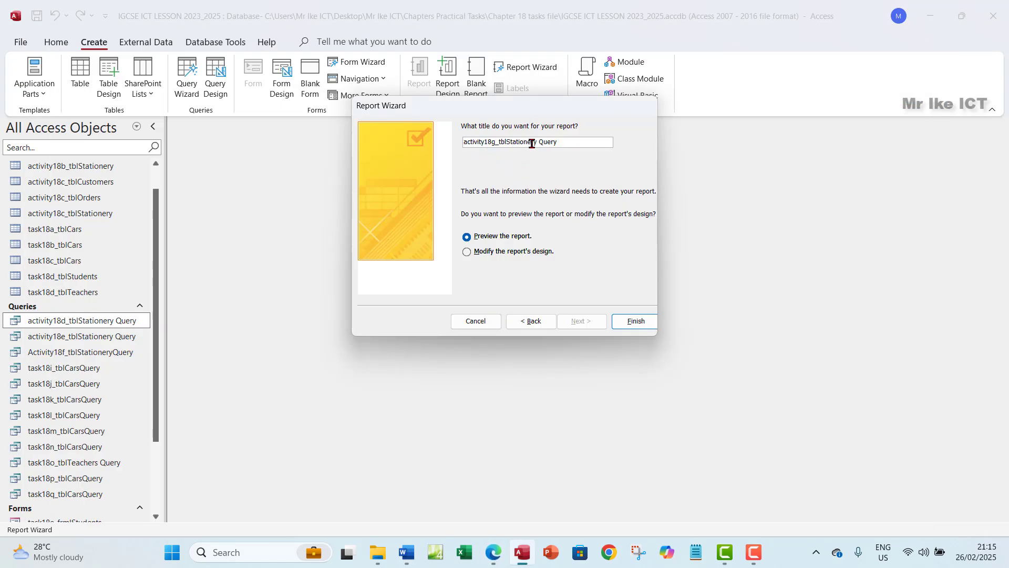
pyautogui.moveTo(504, 143); pyautogui.dragTo(556, 138)
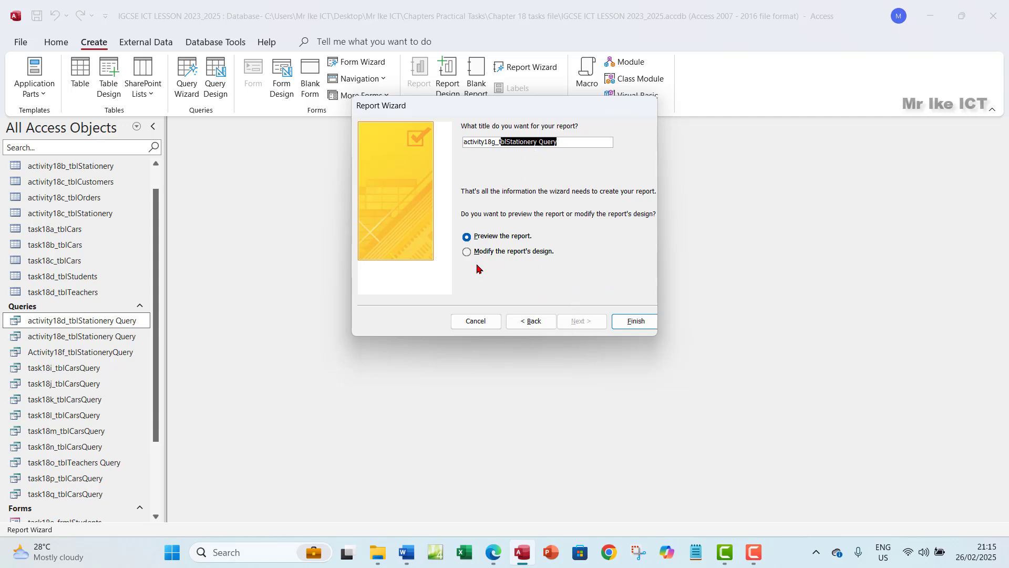
pyautogui.click(634, 321)
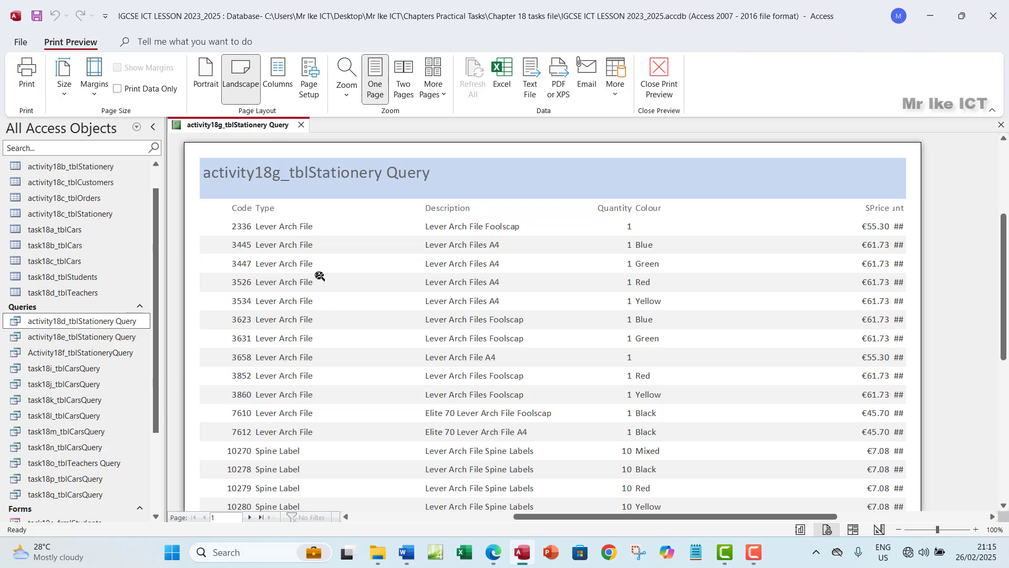
# - Close the print preview and show the report in Layout View
pyautogui.click(663, 88)
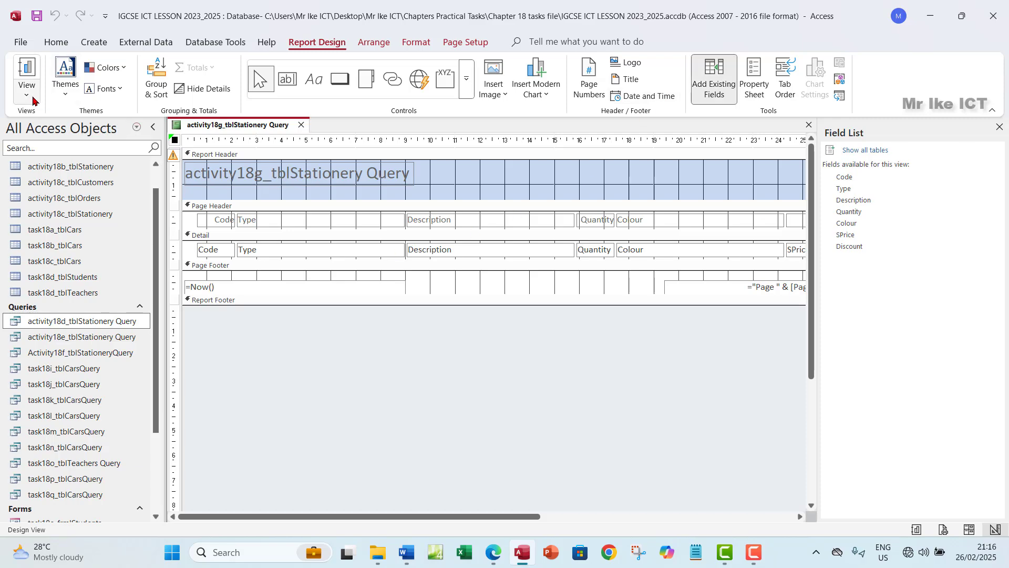
pyautogui.click(26, 84)
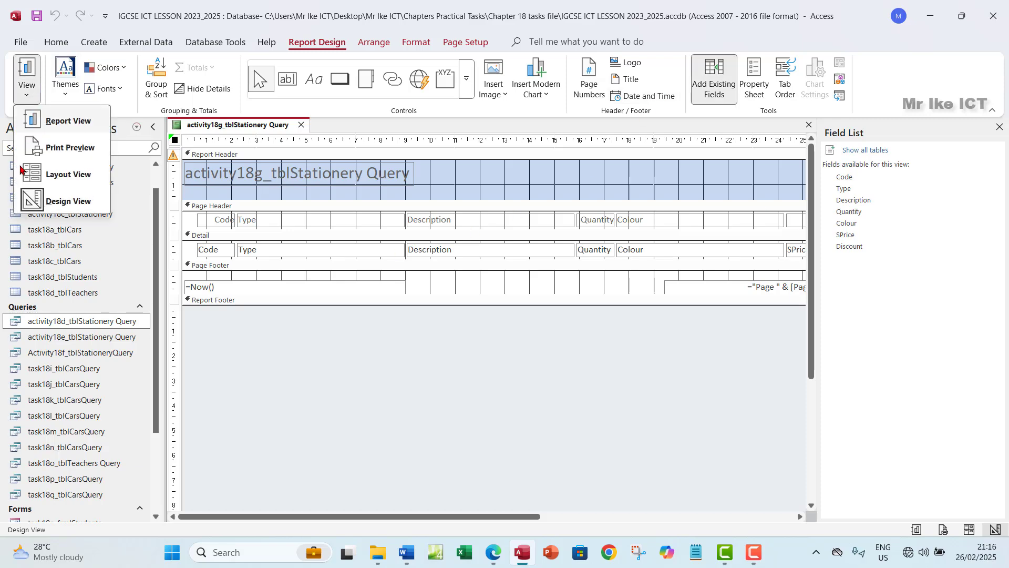
pyautogui.click(32, 173)
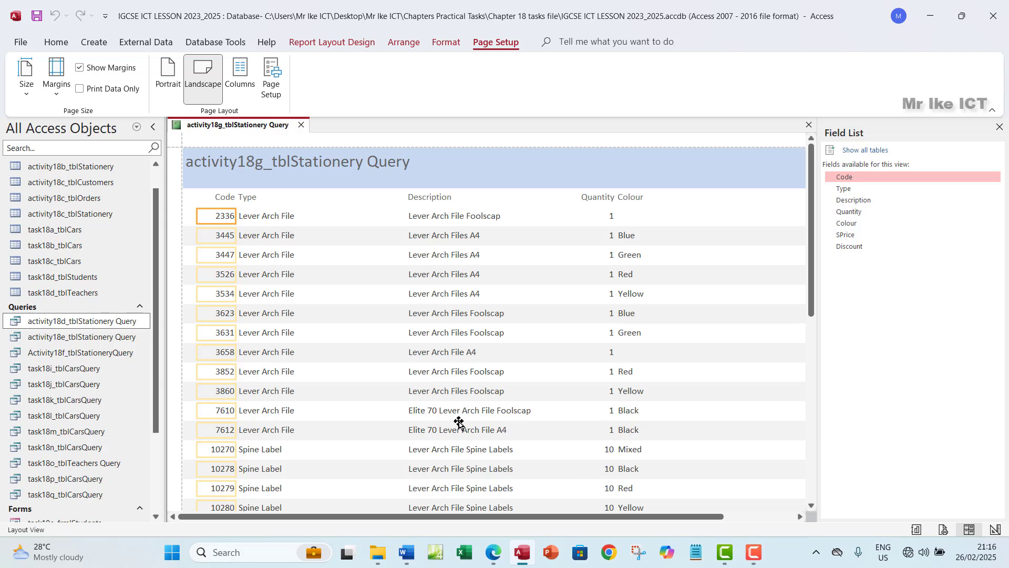
# - Move the Code heading and its values closer to the report's left margin and narrow the column slightly
pyautogui.click(219, 198)
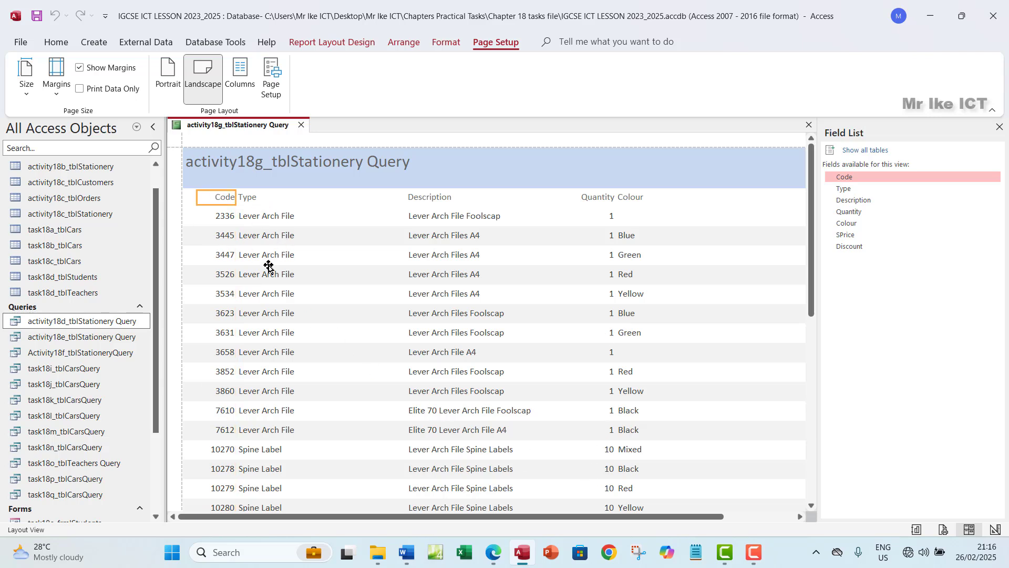
pyautogui.keyDown('shift'); pyautogui.click(224, 217); pyautogui.keyUp('shift')
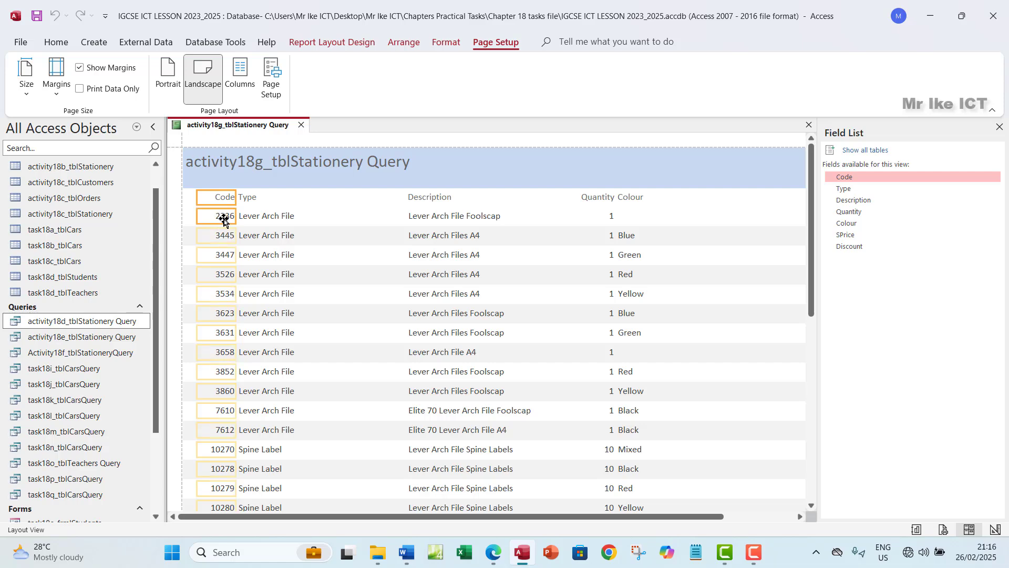
pyautogui.moveTo(198, 197); pyautogui.dragTo(225, 181)
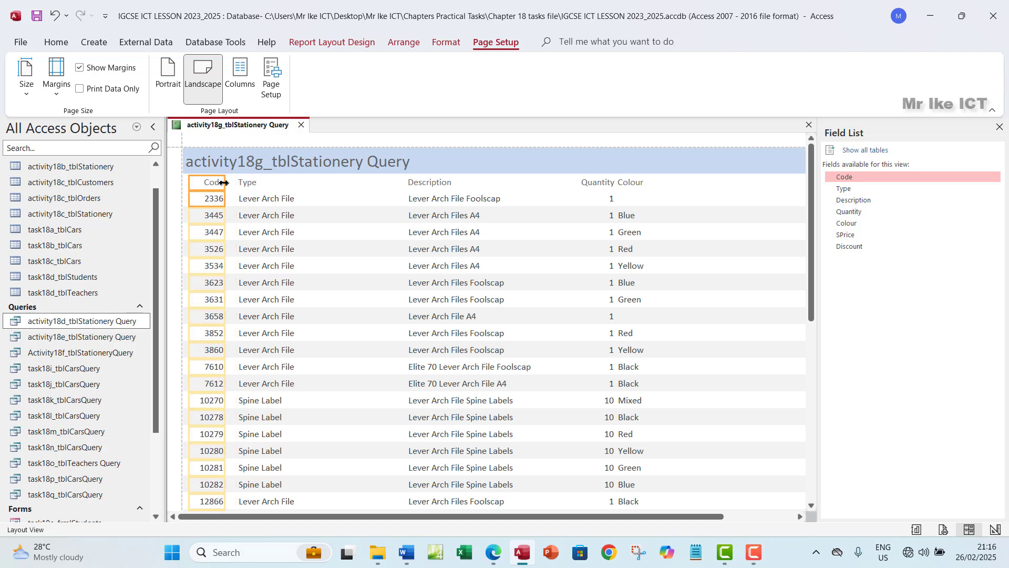
# - Narrow the Type heading and its values together so the column just fits its text
pyautogui.click(250, 184)
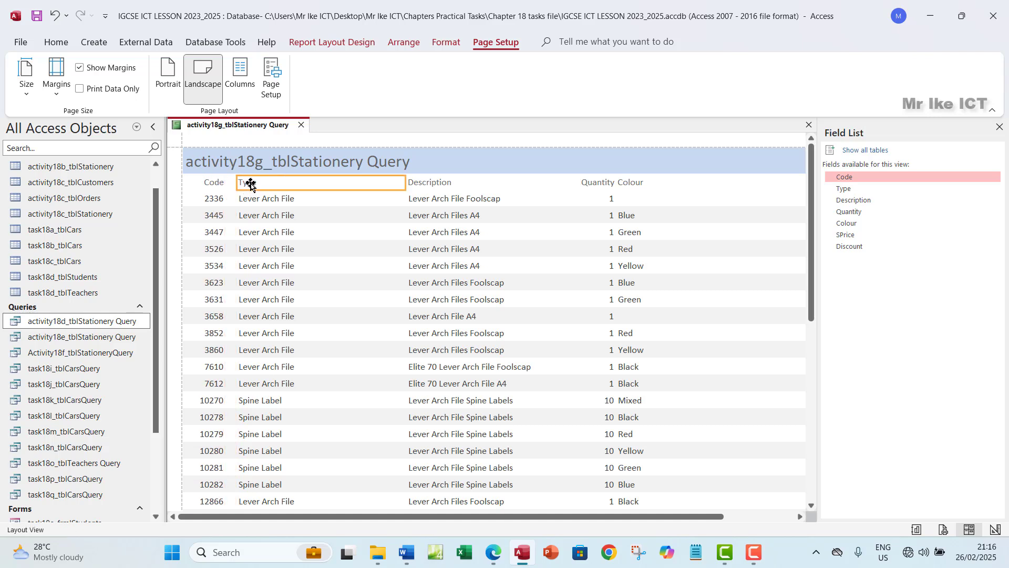
pyautogui.click(277, 201)
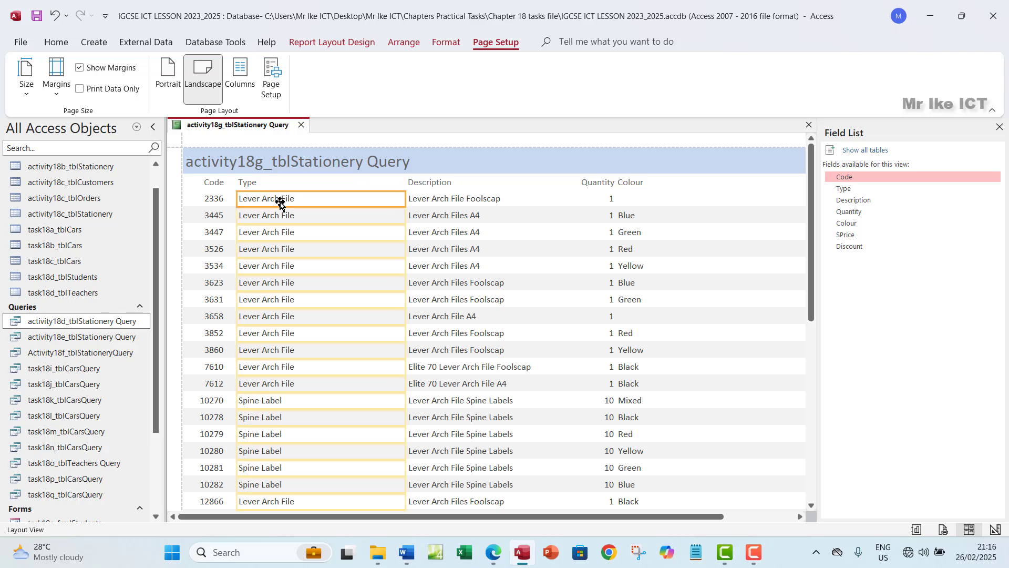
pyautogui.click(276, 185)
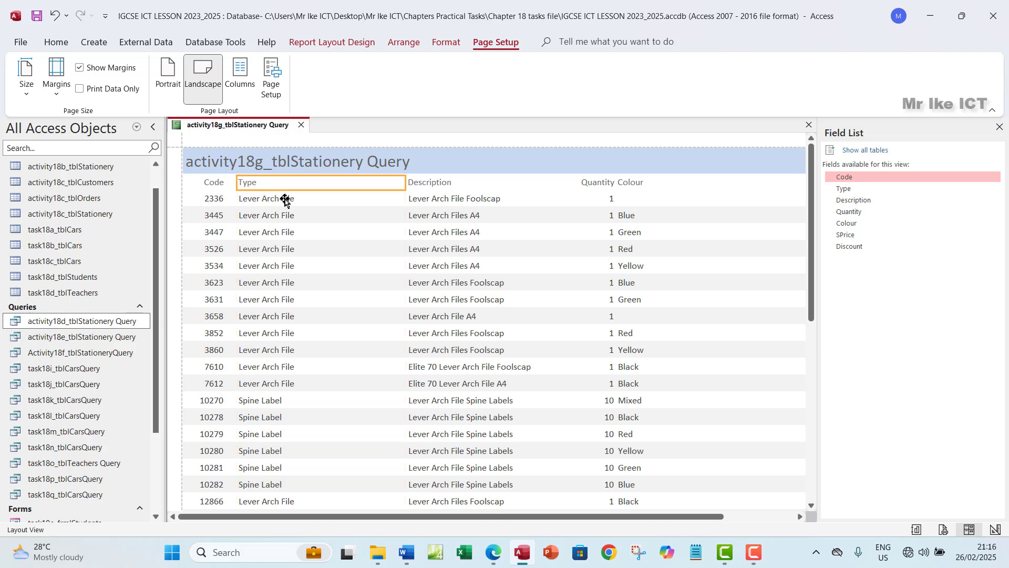
pyautogui.click(285, 199)
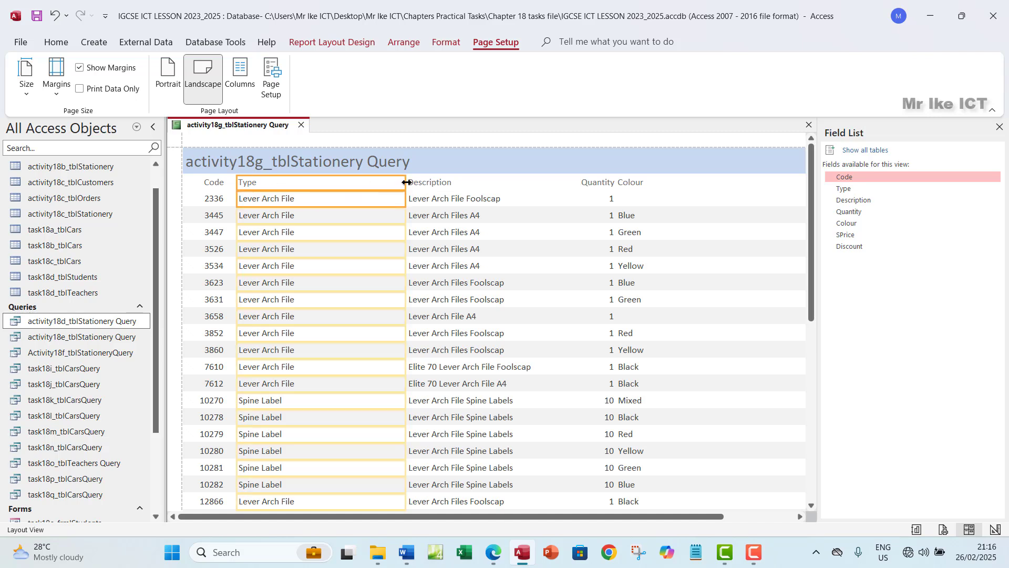
pyautogui.moveTo(404, 182); pyautogui.dragTo(312, 202)
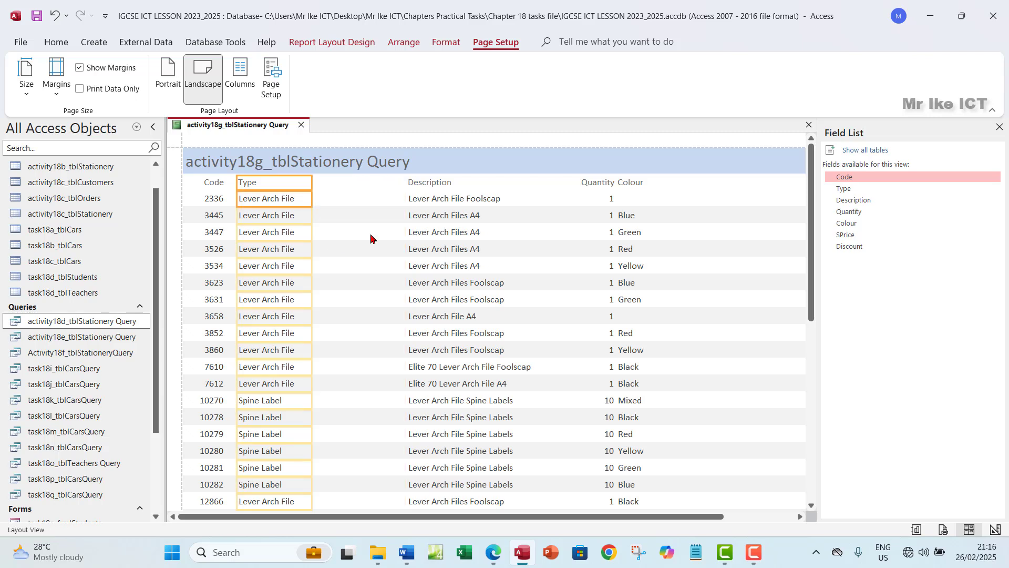
# - Extend the Description heading and values leftwards to sit beside the Type column, and pull in their right edge
pyautogui.click(430, 185)
pyautogui.click(441, 204)
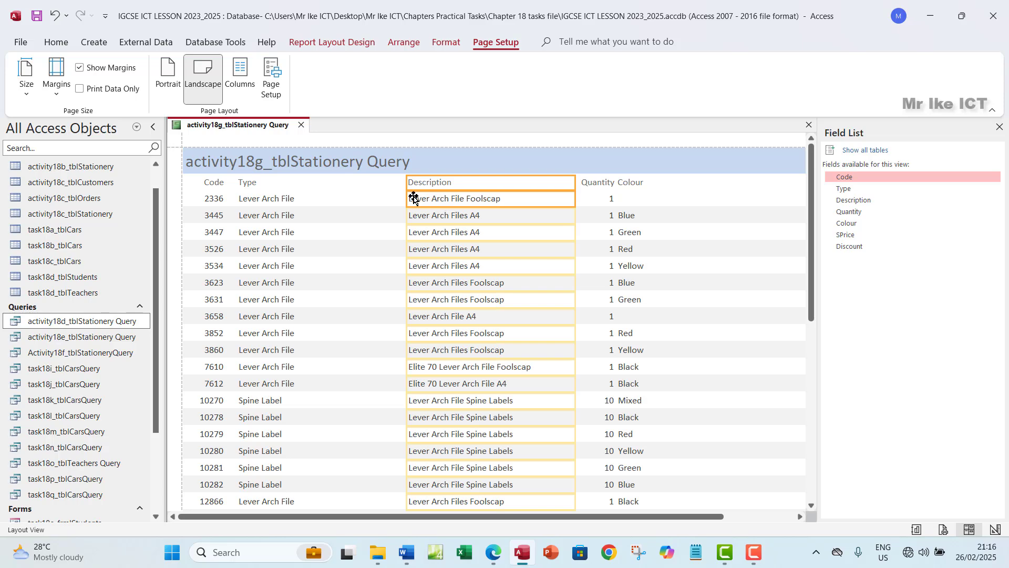
pyautogui.moveTo(405, 184); pyautogui.dragTo(328, 187)
pyautogui.moveTo(576, 188); pyautogui.dragTo(468, 228)
# - Check the long folder descriptions further down the report and widen the Description column so they fit on one line
pyautogui.scroll(-2, 490, 305)
pyautogui.scroll(-7, 490, 305)
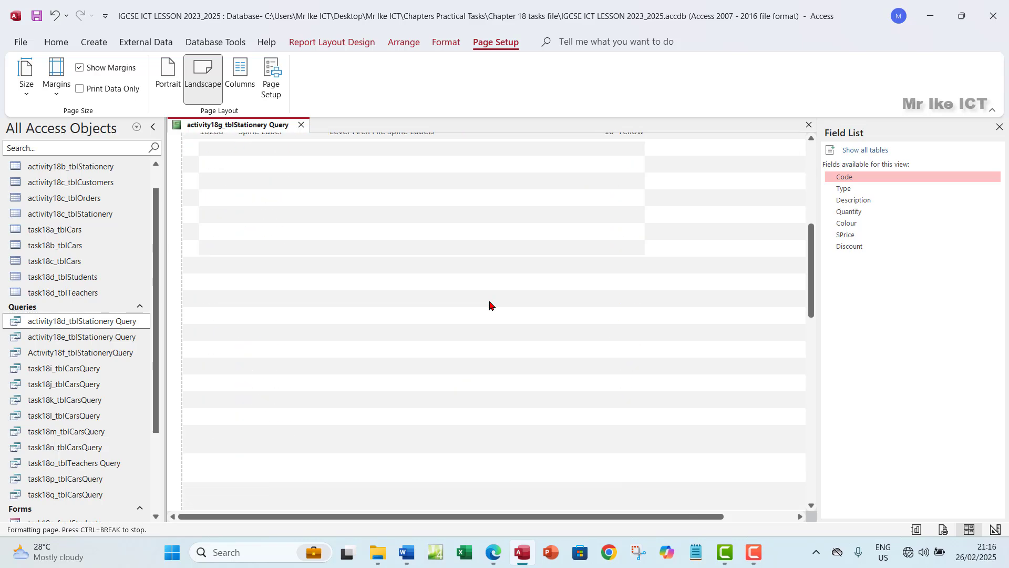
pyautogui.scroll(-2, 490, 305)
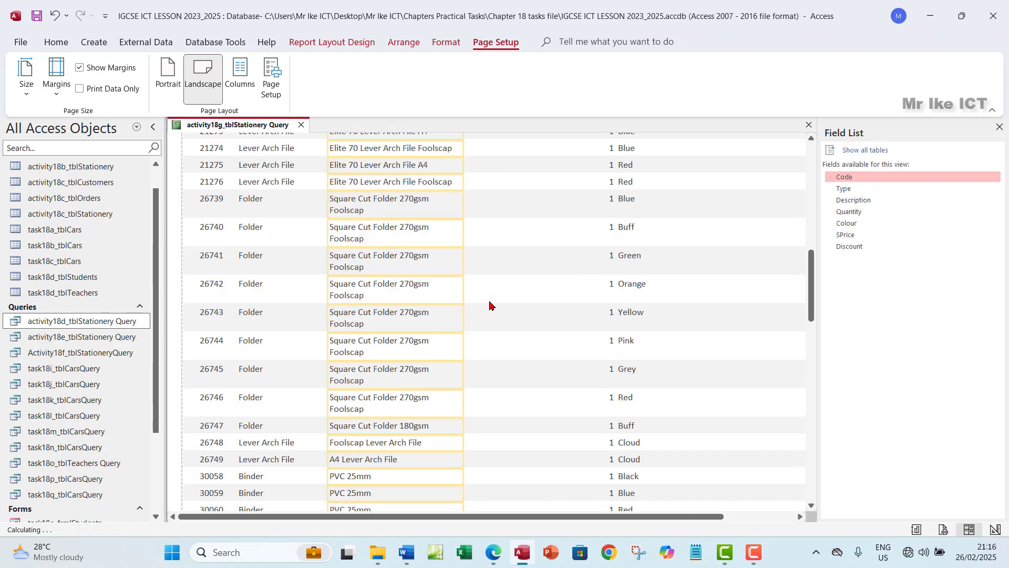
pyautogui.scroll(1, 490, 305)
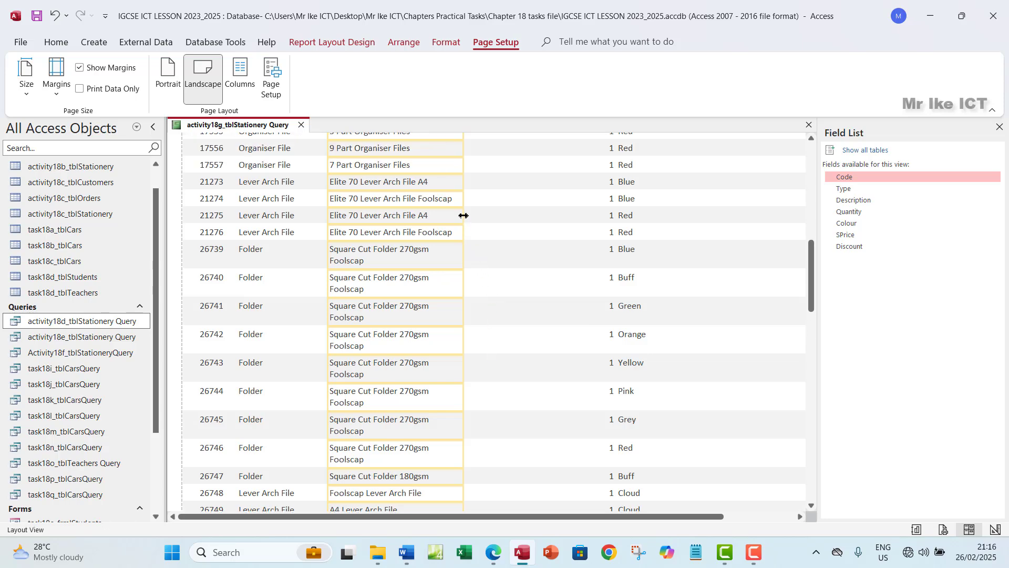
pyautogui.moveTo(463, 215); pyautogui.dragTo(500, 215)
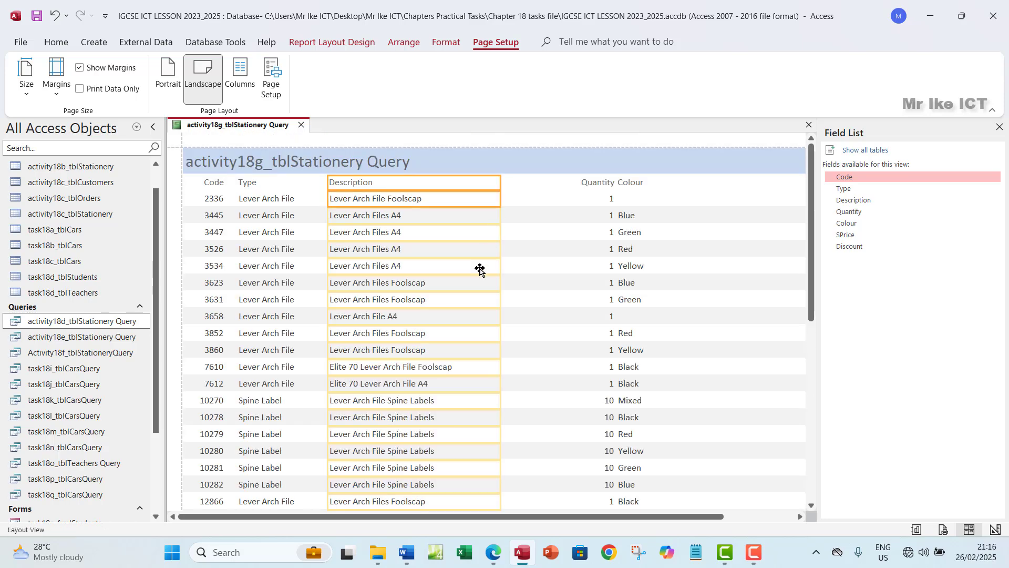
# - Trim spare width from the Description column and check its entries down to the last record
pyautogui.scroll(-12, 455, 329)
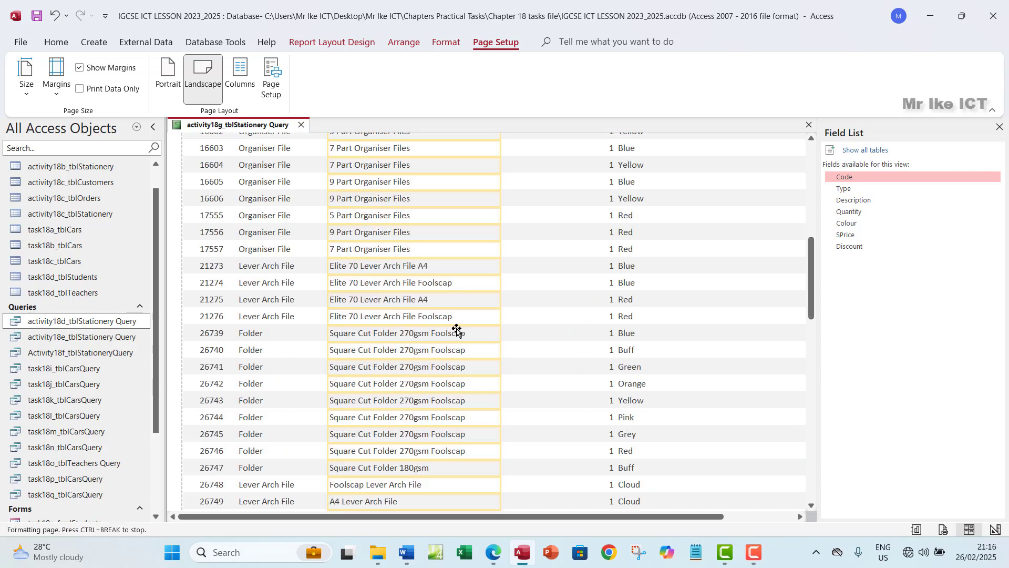
pyautogui.scroll(-6, 457, 330)
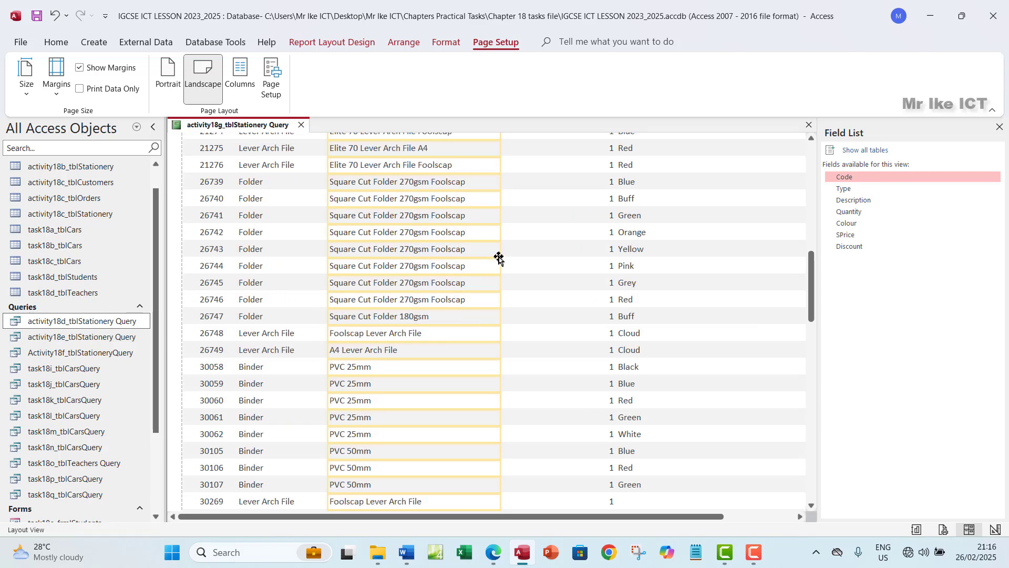
pyautogui.moveTo(500, 251); pyautogui.dragTo(482, 257)
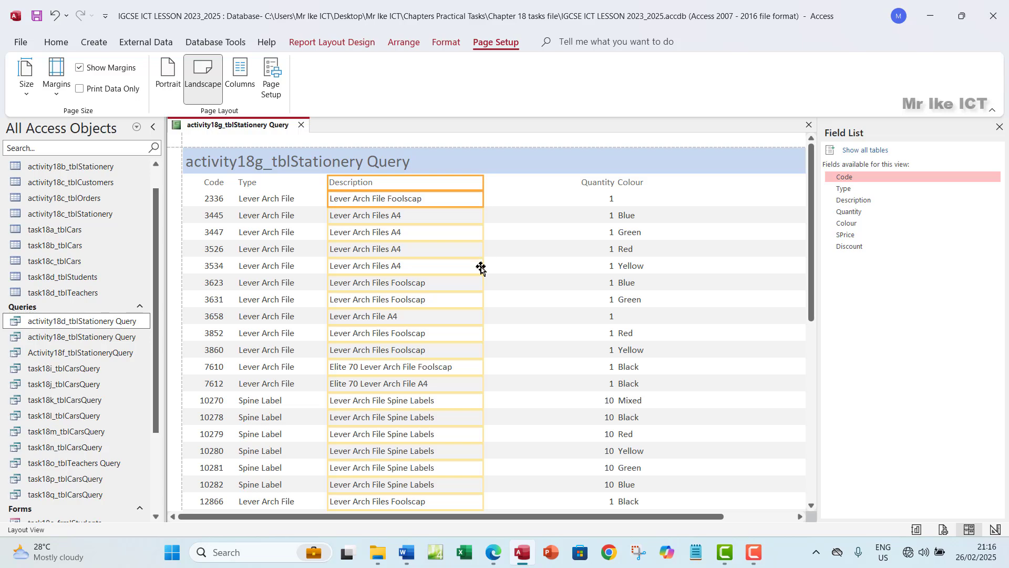
pyautogui.scroll(-15, 438, 358)
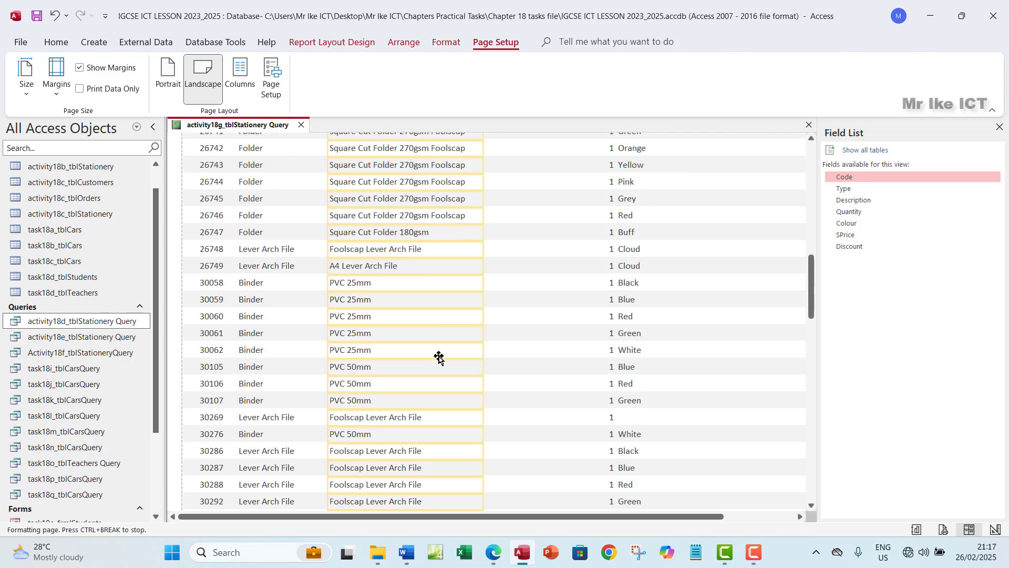
pyautogui.scroll(-7, 438, 357)
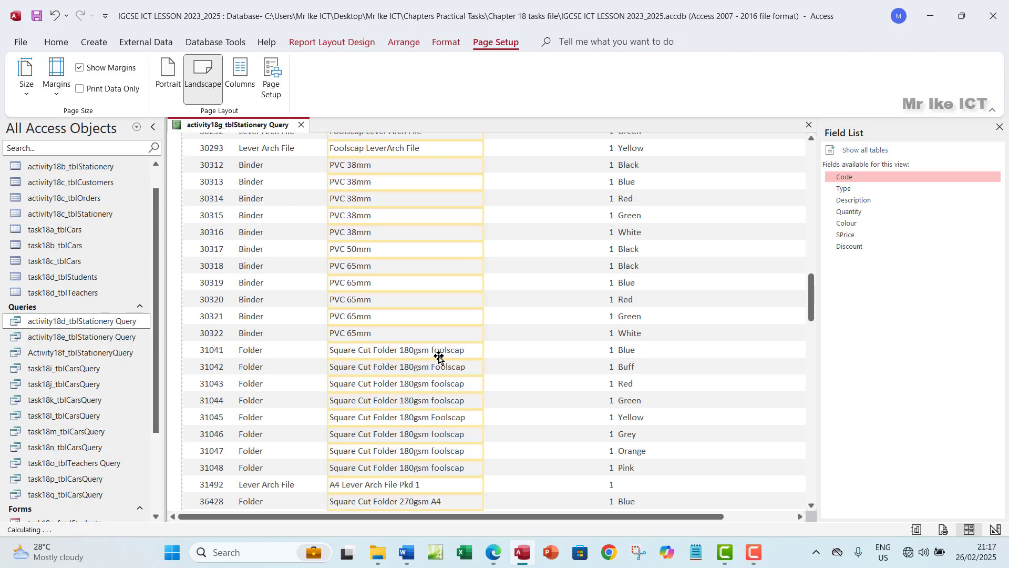
pyautogui.scroll(-8, 439, 358)
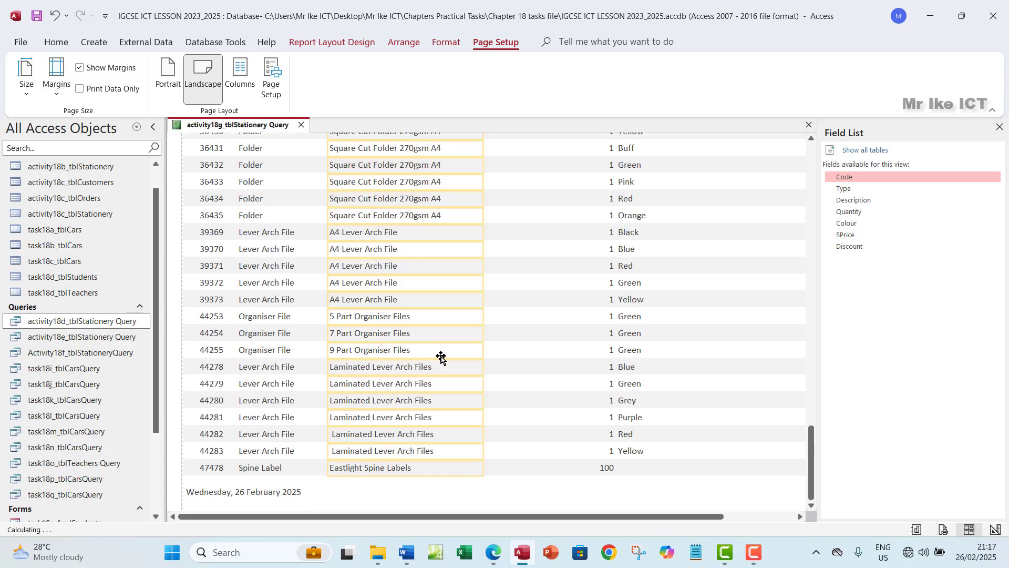
pyautogui.scroll(1, 441, 357)
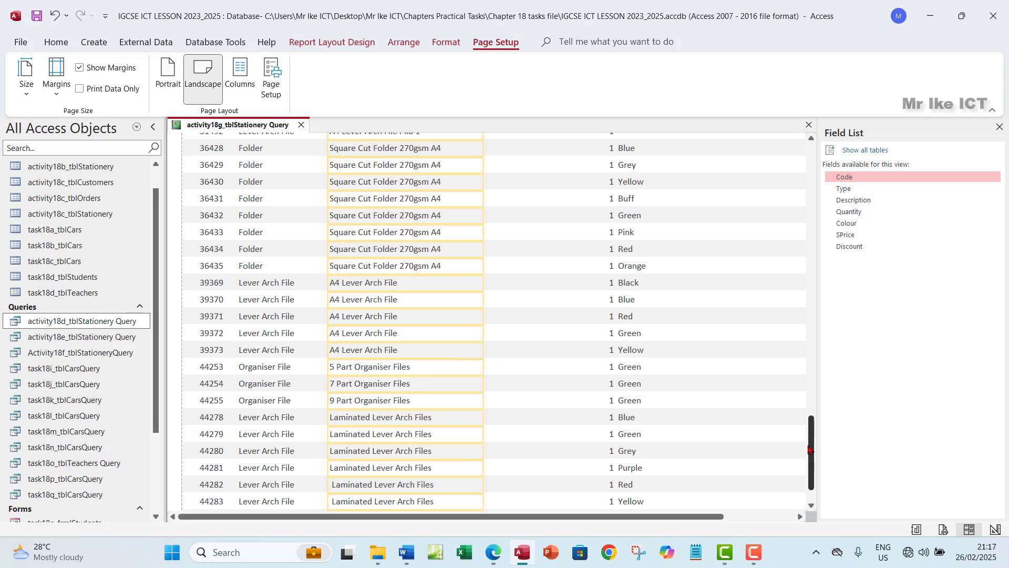
pyautogui.moveTo(809, 450); pyautogui.dragTo(793, 158)
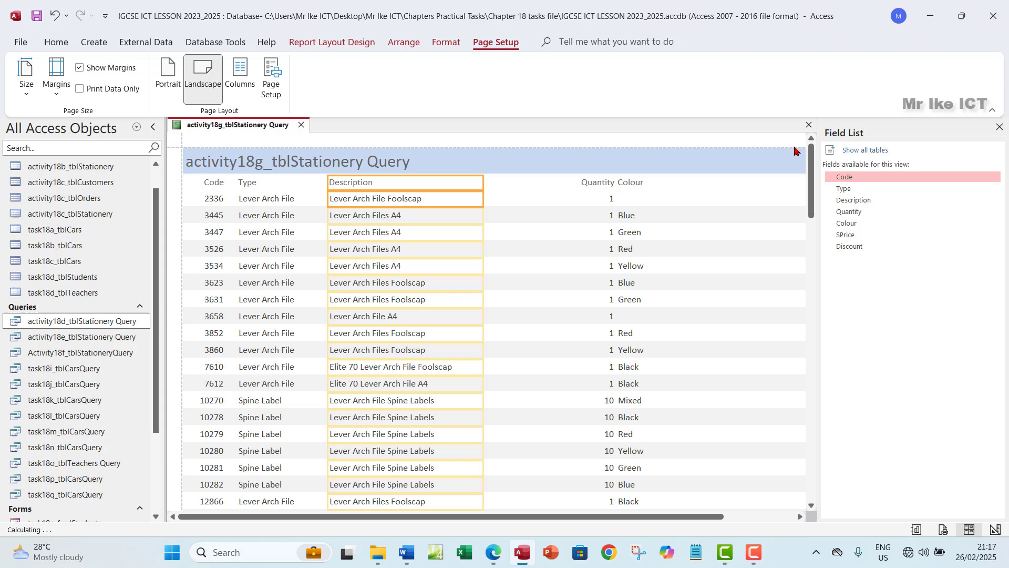
# - Bring the Quantity heading and values across beside the Description column and reduce their width
pyautogui.click(615, 185)
pyautogui.click(606, 182)
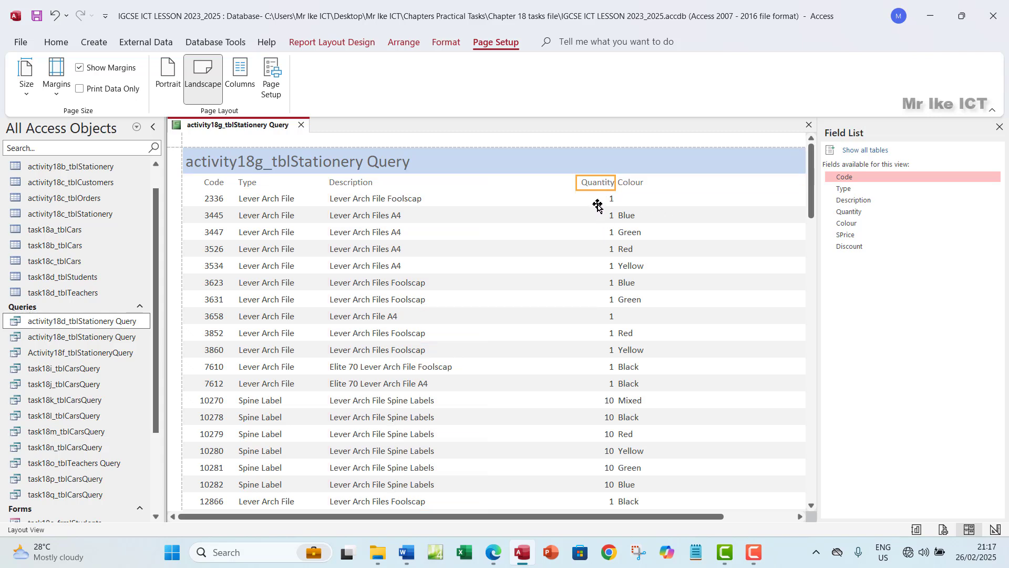
pyautogui.click(597, 201)
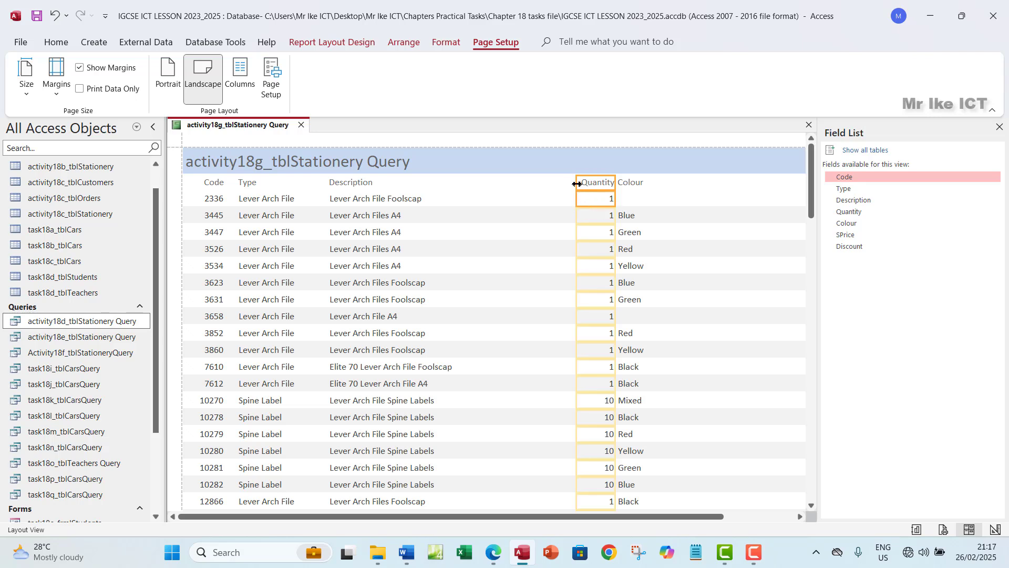
pyautogui.moveTo(577, 184); pyautogui.dragTo(488, 202)
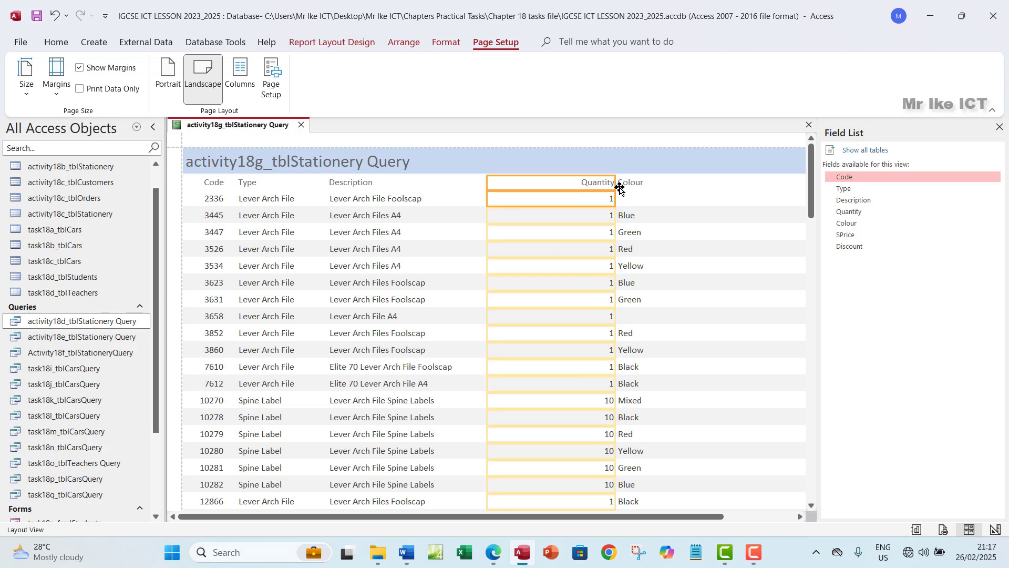
pyautogui.moveTo(614, 183); pyautogui.dragTo(553, 203)
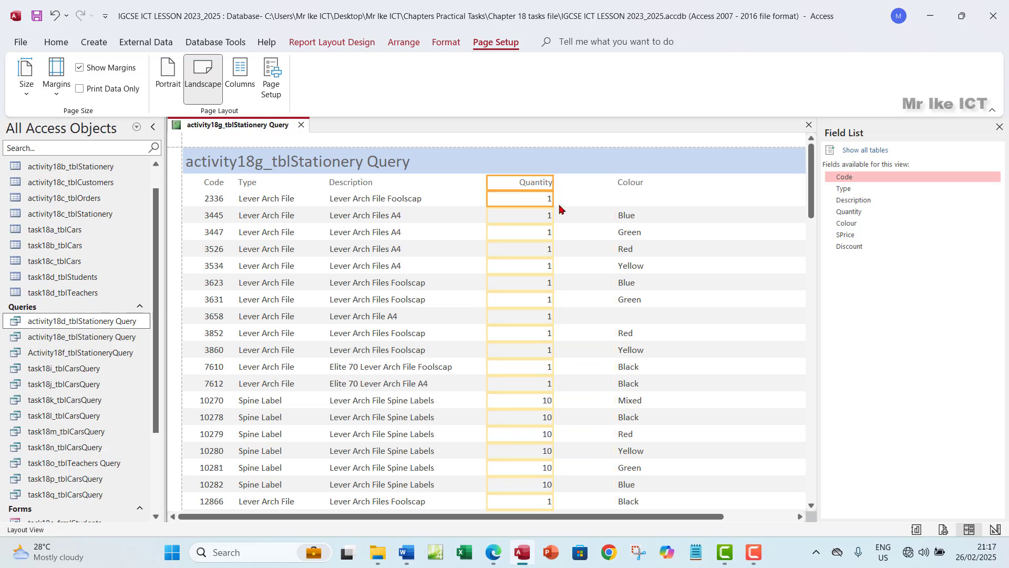
# - Shift the Quantity column slightly closer to Description and narrow it further to fit its heading
pyautogui.click(629, 185)
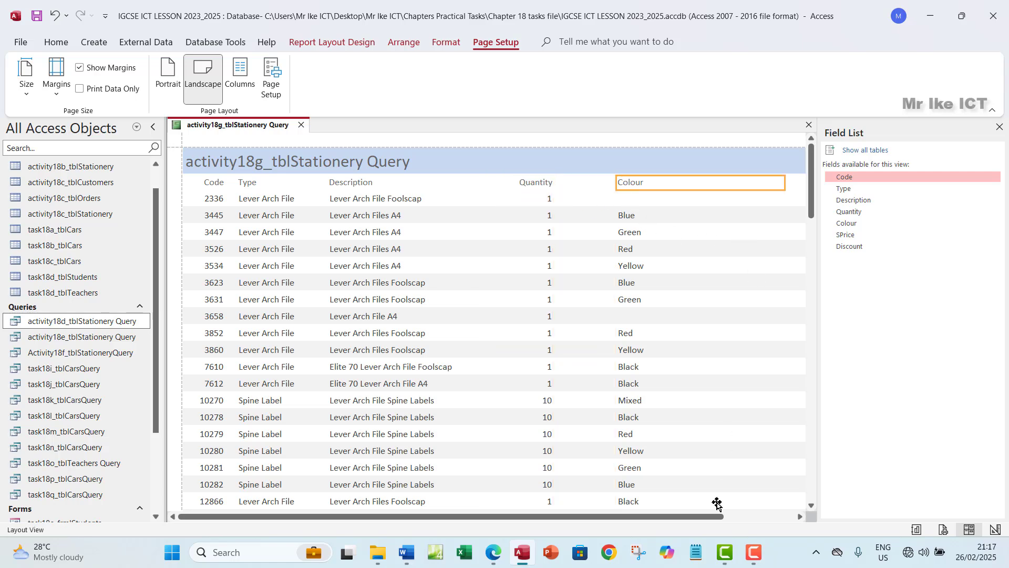
pyautogui.moveTo(708, 517)
pyautogui.mouseDown()
pyautogui.moveTo(788, 517)
pyautogui.moveTo(715, 509)
pyautogui.mouseUp()
pyautogui.click(535, 188)
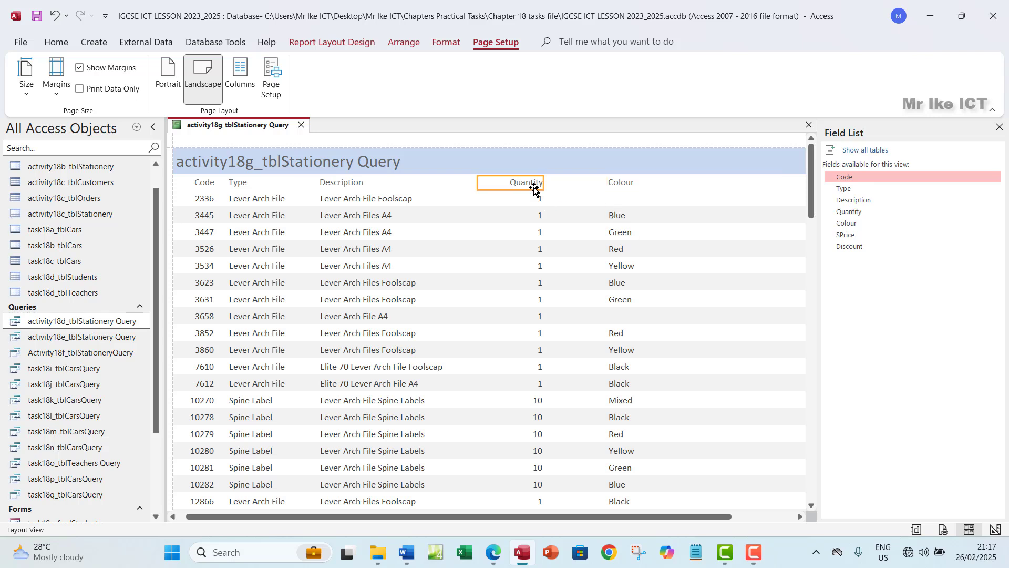
pyautogui.keyDown('shift'); pyautogui.click(534, 200); pyautogui.keyUp('shift')
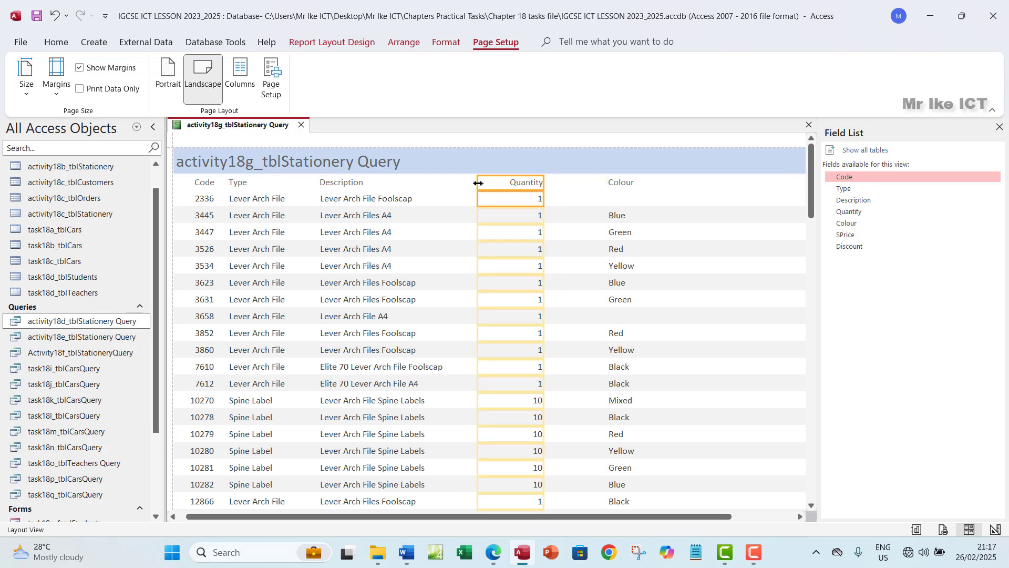
pyautogui.moveTo(478, 183); pyautogui.dragTo(473, 184)
pyautogui.moveTo(544, 182); pyautogui.dragTo(523, 183)
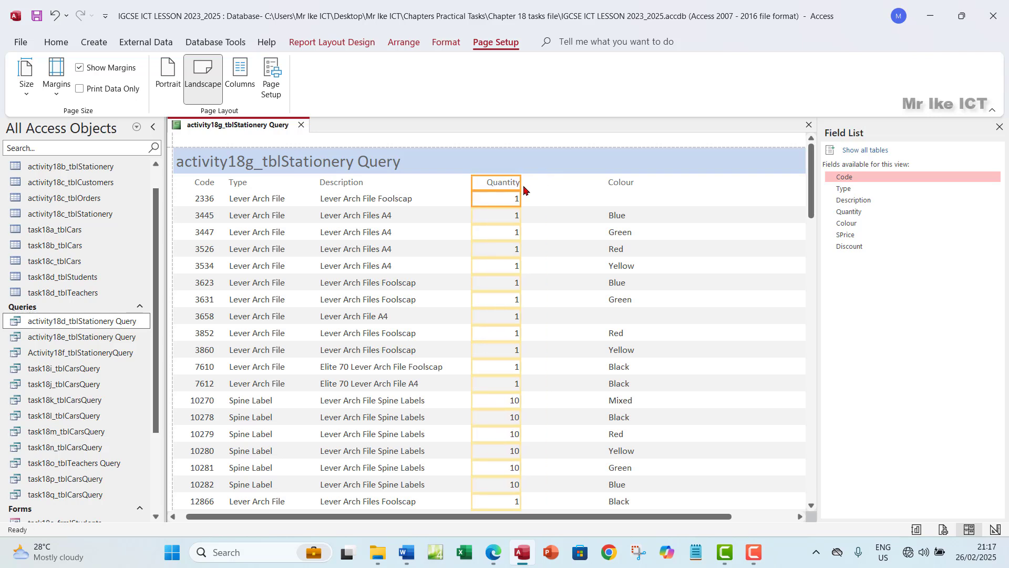
# - Move the Colour heading and values closer to the Quantity column and narrow them to fit the colour names
pyautogui.click(618, 188)
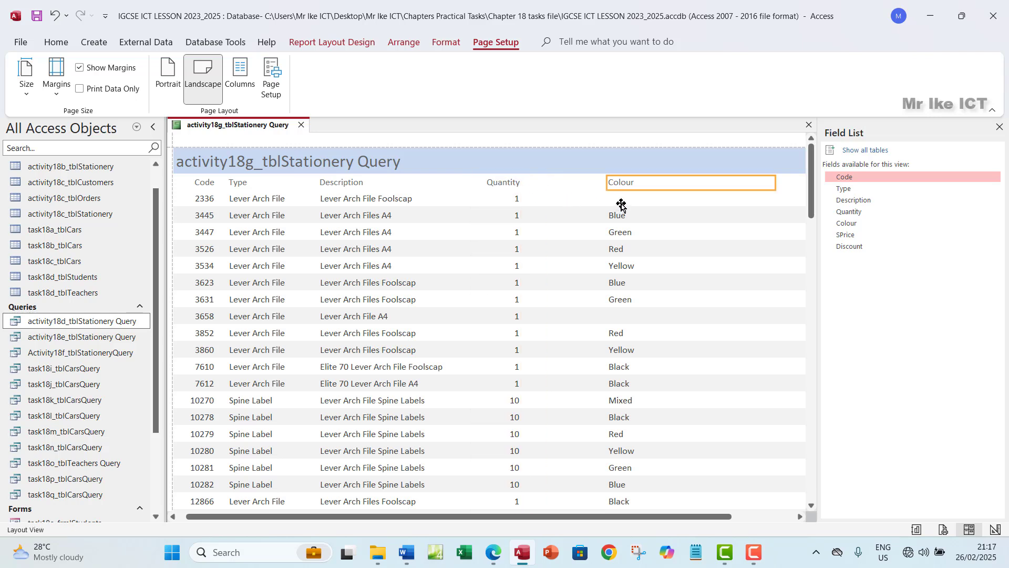
pyautogui.keyDown('shift'); pyautogui.click(621, 203); pyautogui.keyUp('shift')
pyautogui.moveTo(609, 184); pyautogui.dragTo(567, 184)
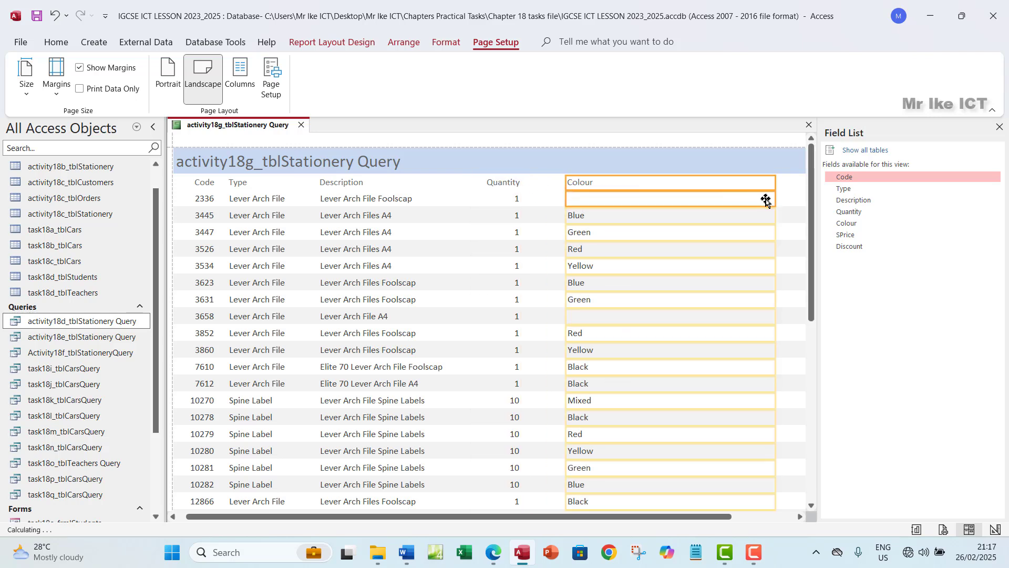
pyautogui.moveTo(775, 184); pyautogui.dragTo(613, 183)
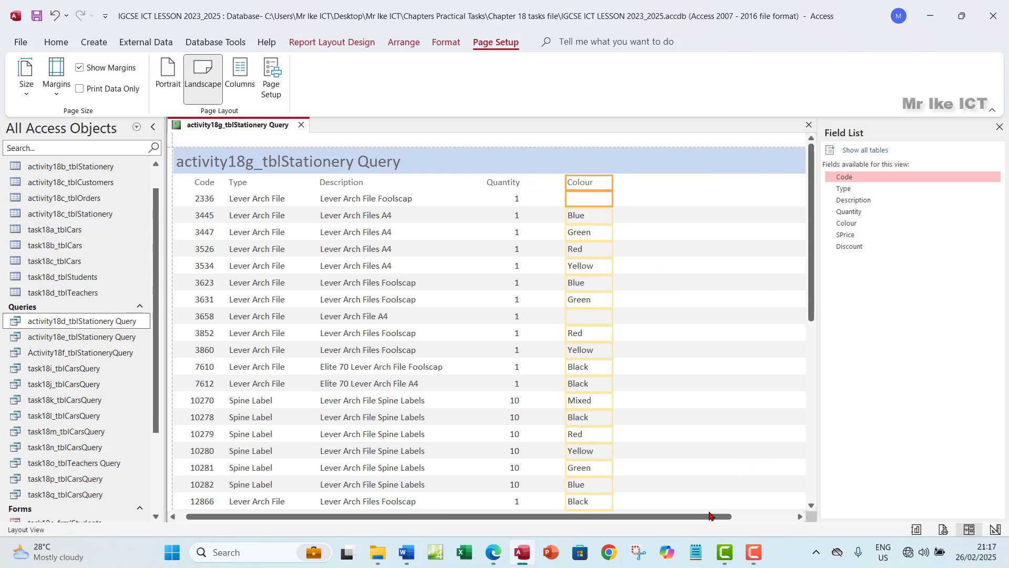
# - Bring the SPrice heading and values across beside the Colour column and narrow them to fit the prices
pyautogui.moveTo(709, 515); pyautogui.dragTo(773, 516)
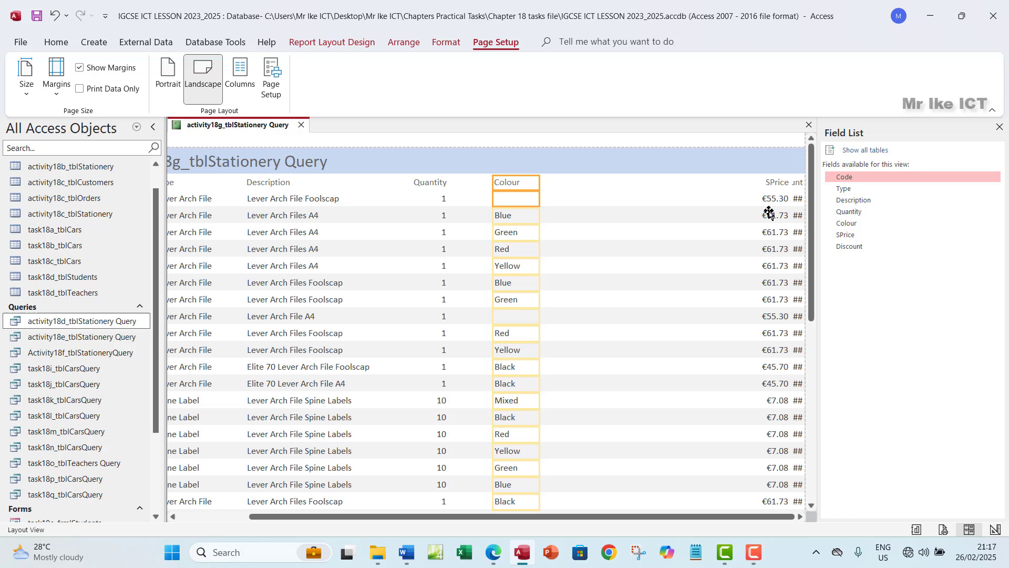
pyautogui.click(768, 184)
pyautogui.moveTo(702, 180); pyautogui.dragTo(561, 185)
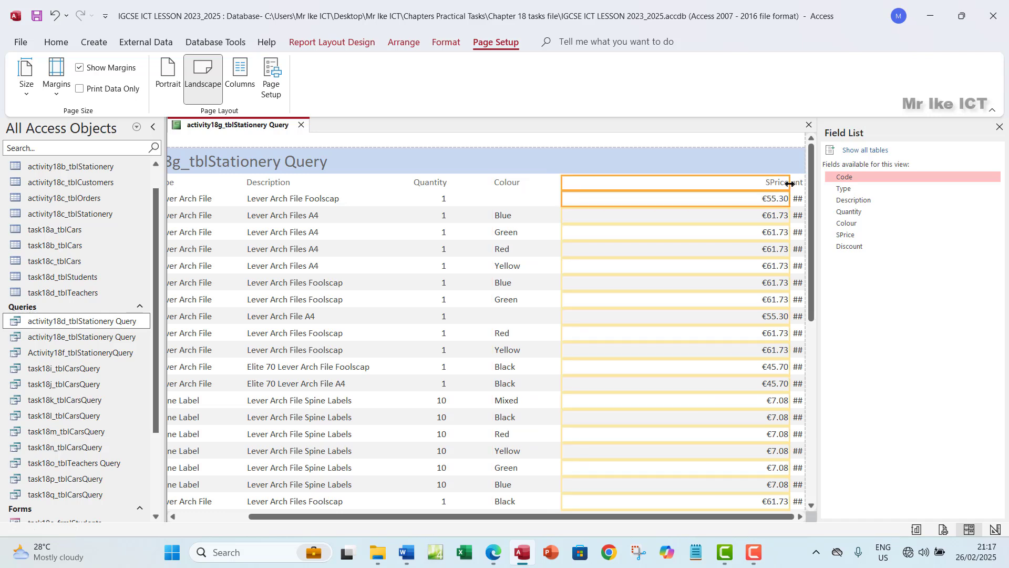
pyautogui.moveTo(789, 184); pyautogui.dragTo(635, 195)
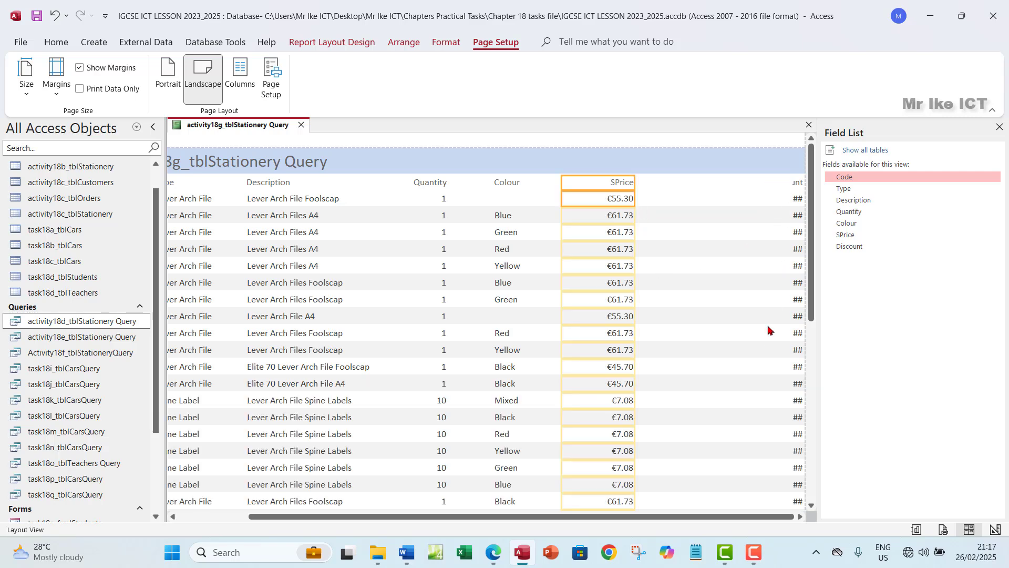
# - Widen the Discount column so its heading and values show in full, keeping it inside the page's right margin
pyautogui.click(796, 189)
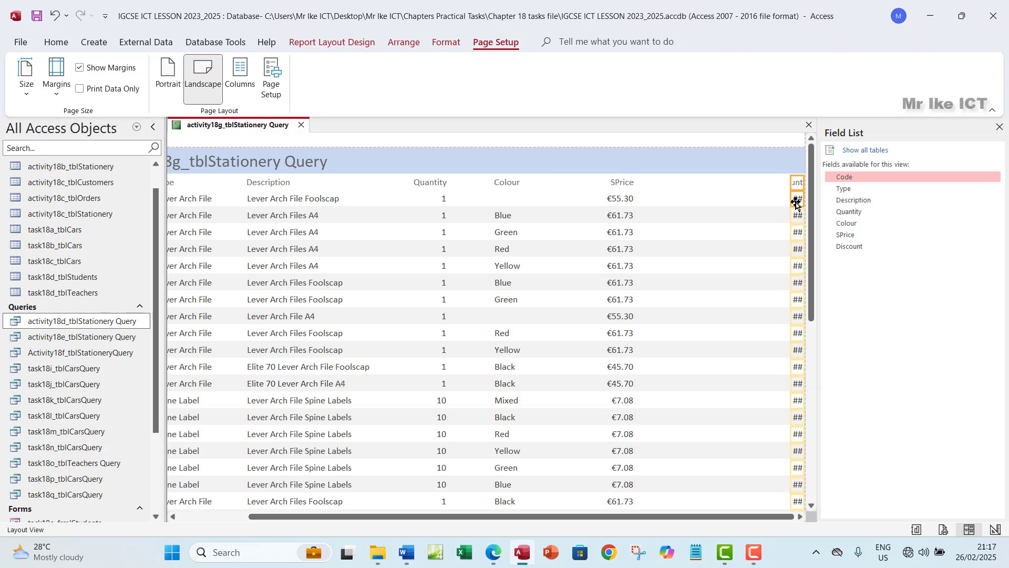
pyautogui.moveTo(791, 187); pyautogui.dragTo(756, 190)
pyautogui.click(758, 239)
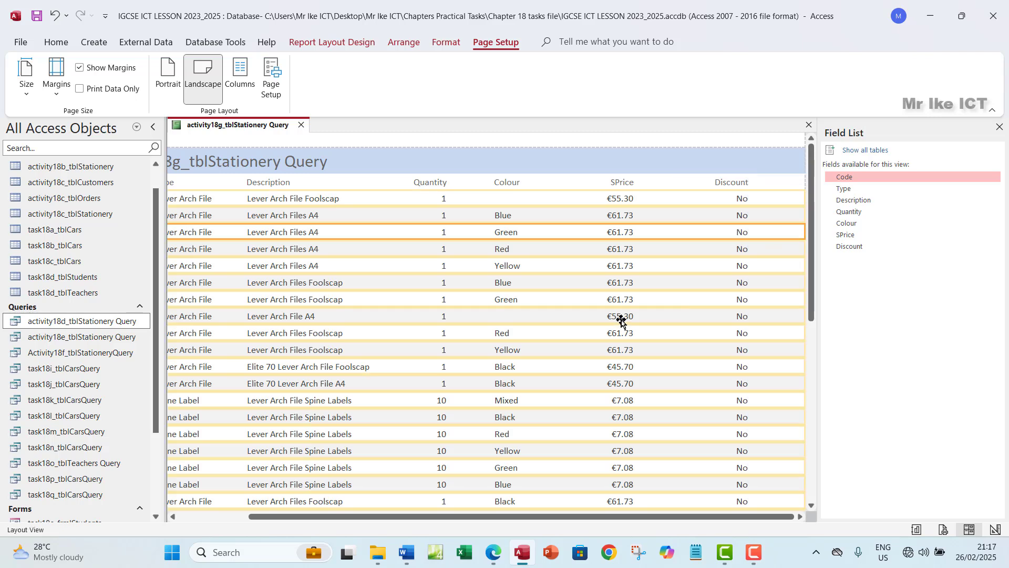
pyautogui.click(413, 263)
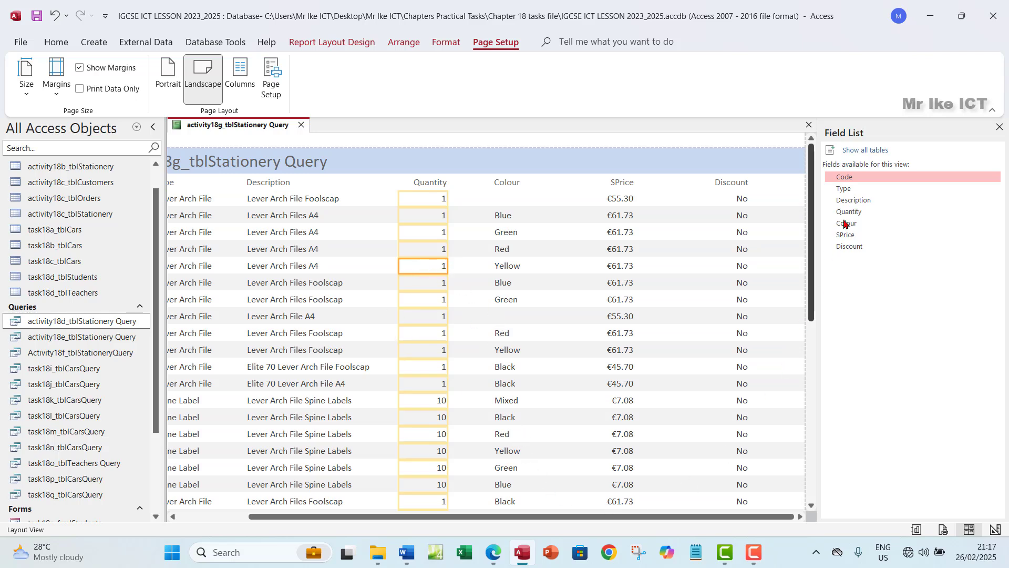
# - Close the Field List and switch the stationery report to Design View
pyautogui.click(1000, 127)
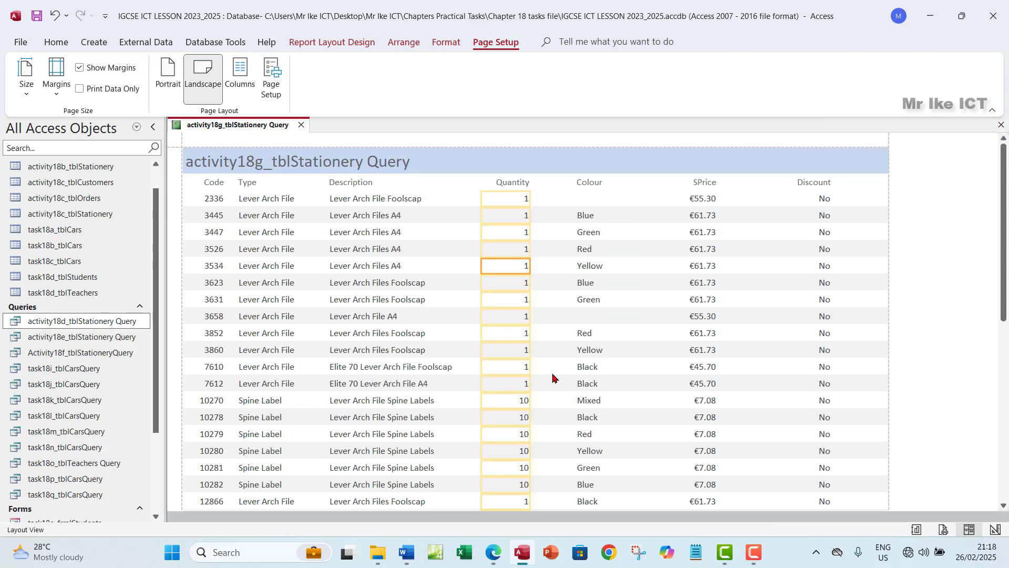
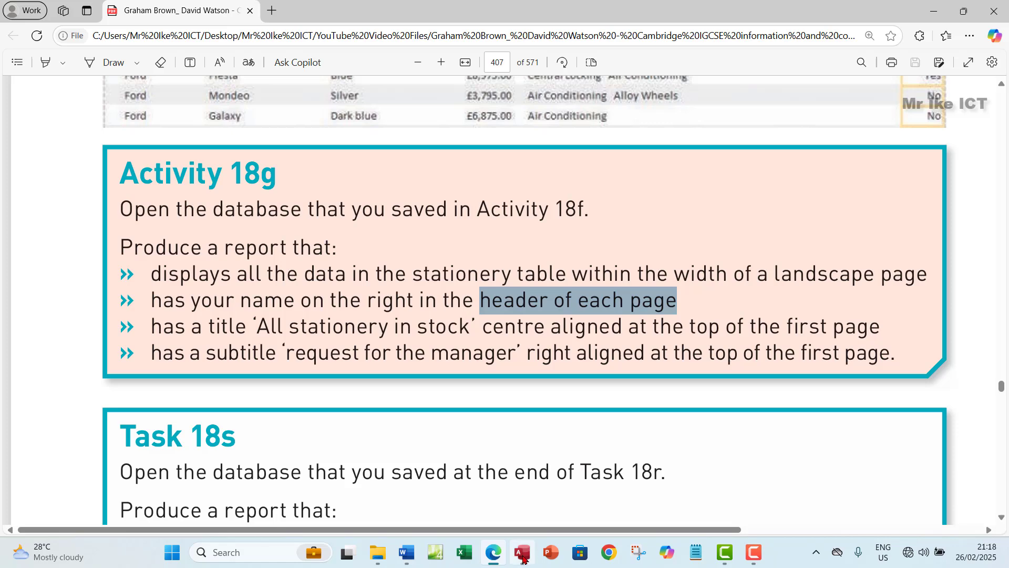
pyautogui.click(522, 551)
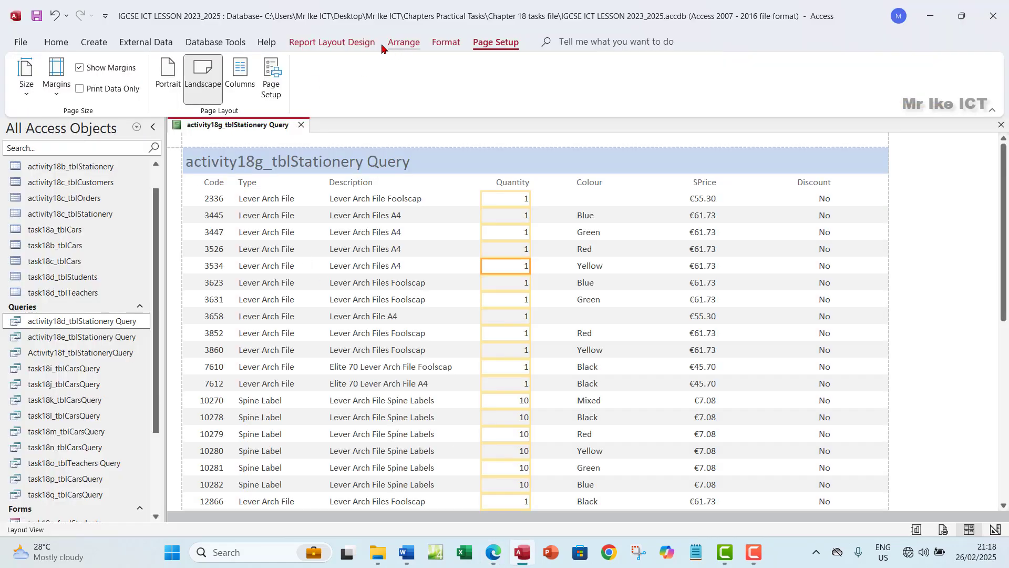
pyautogui.click(56, 42)
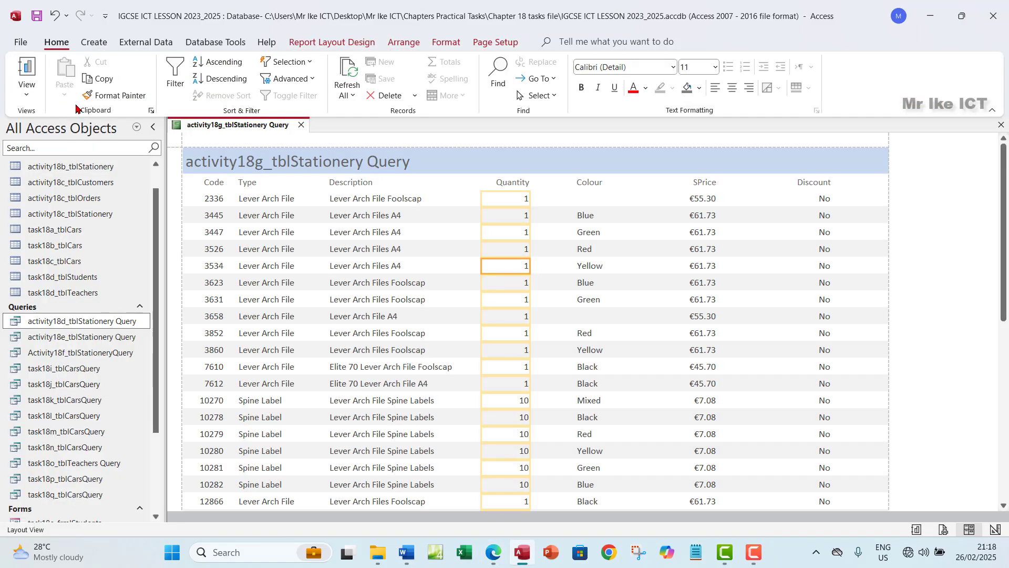
pyautogui.click(27, 92)
pyautogui.click(65, 202)
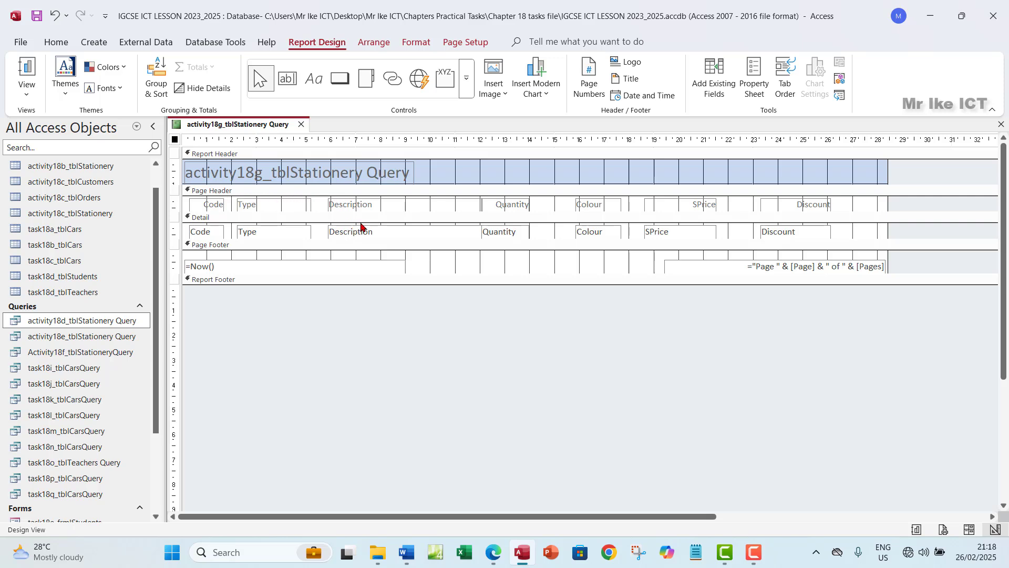
# - Deepen the Page Header section and move all its column headings down to clear space above them
pyautogui.click(384, 208)
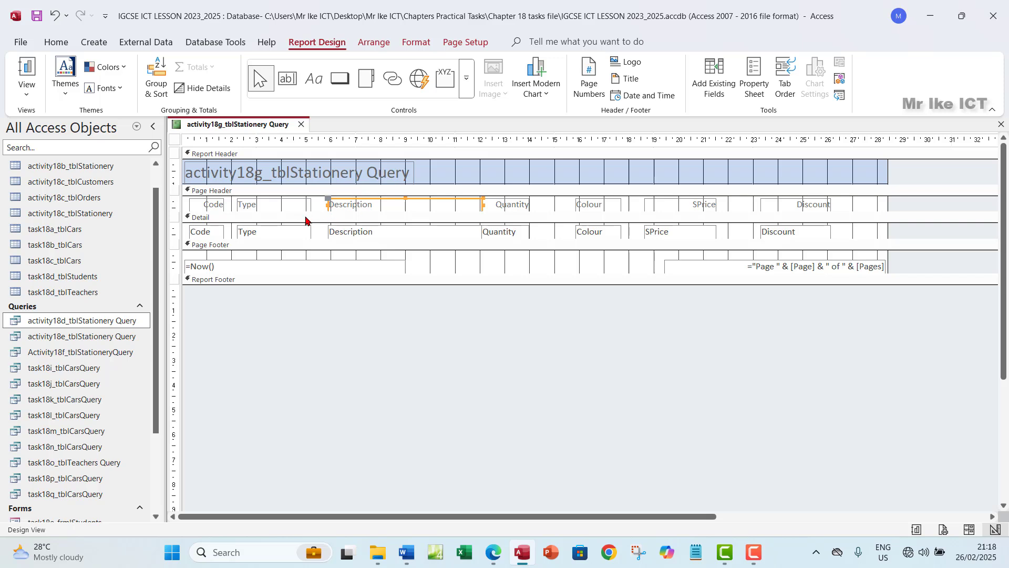
pyautogui.moveTo(314, 212); pyautogui.dragTo(312, 236)
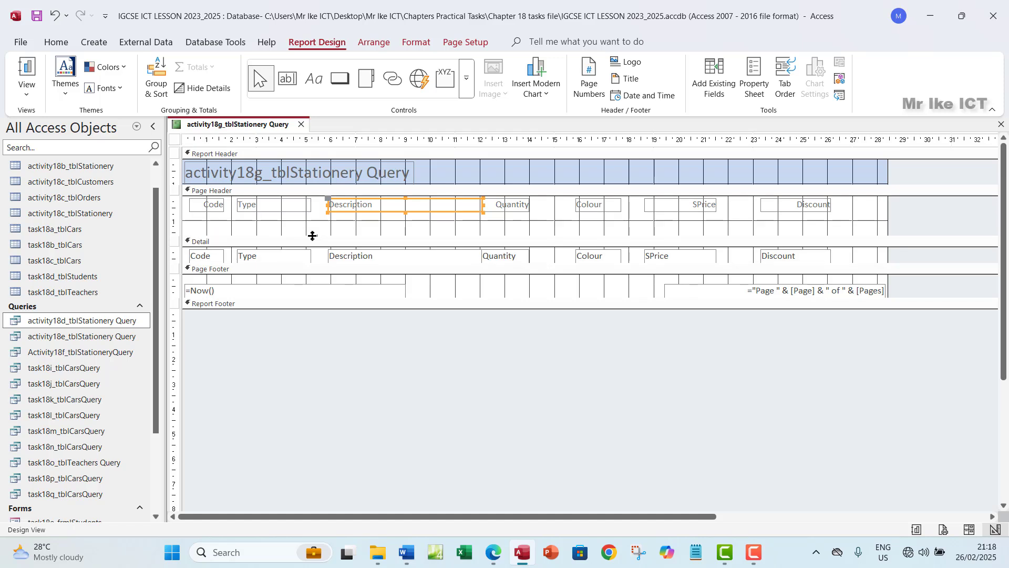
pyautogui.moveTo(859, 206); pyautogui.dragTo(188, 220)
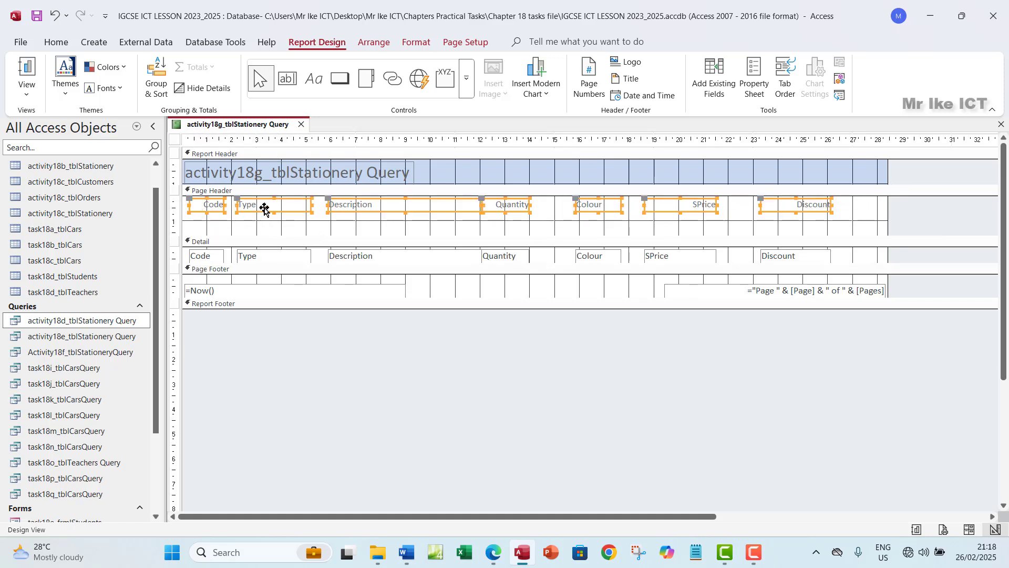
pyautogui.moveTo(270, 205); pyautogui.dragTo(268, 227)
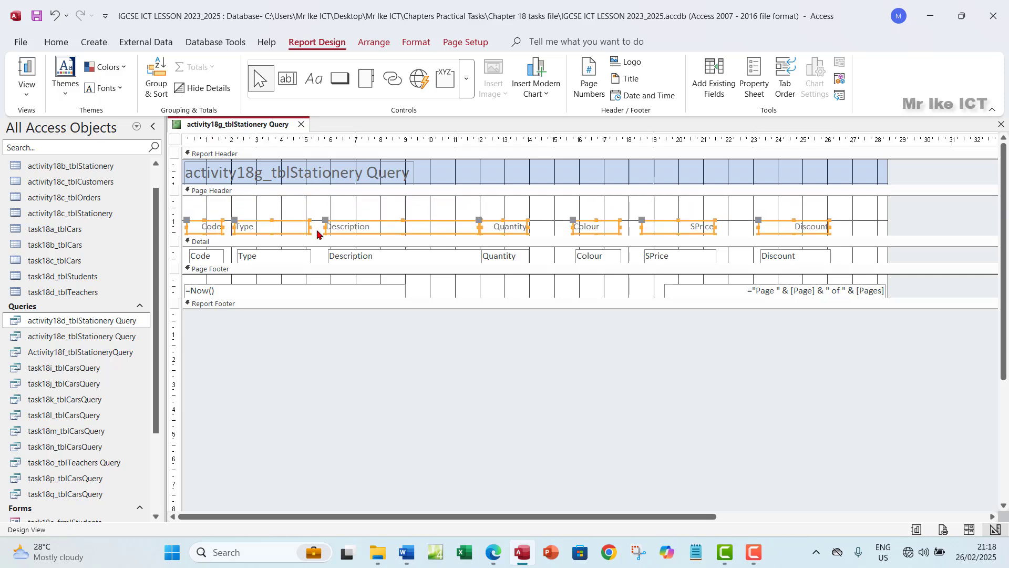
# - Add a label across the full report width above the column headings in the Page Header, containing the author's full name
pyautogui.click(315, 83)
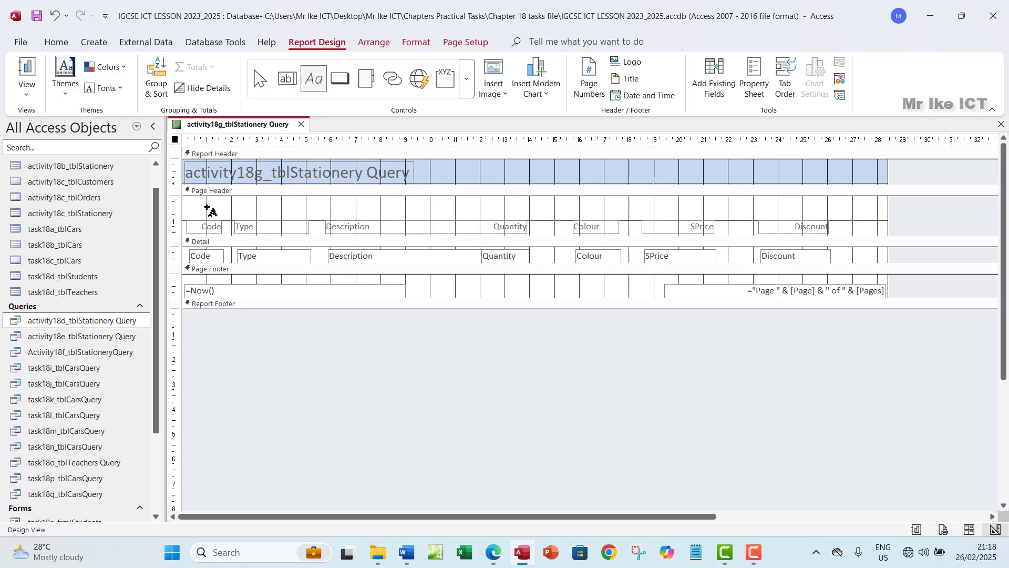
pyautogui.moveTo(188, 199)
pyautogui.mouseDown()
pyautogui.moveTo(367, 226)
pyautogui.moveTo(644, 207)
pyautogui.moveTo(865, 208)
pyautogui.moveTo(886, 220)
pyautogui.mouseUp()
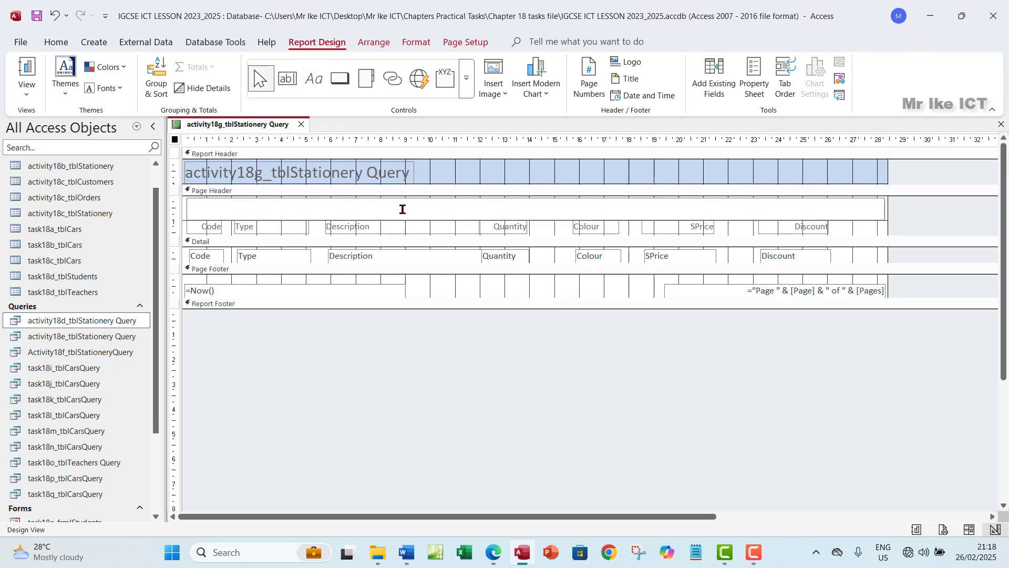
pyautogui.write('Ikechuwu Anolefo')
pyautogui.click(496, 556)
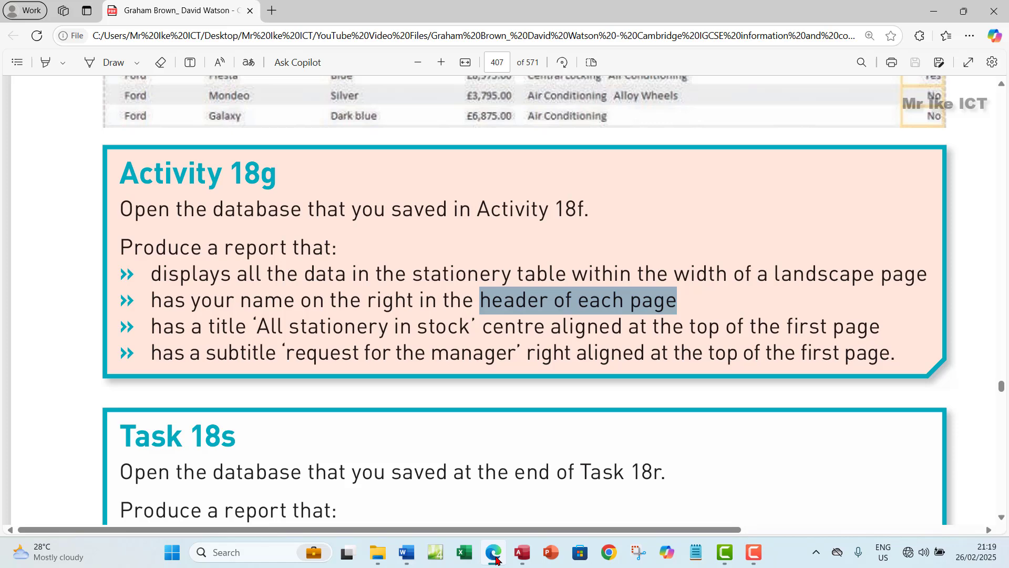
pyautogui.click(497, 558)
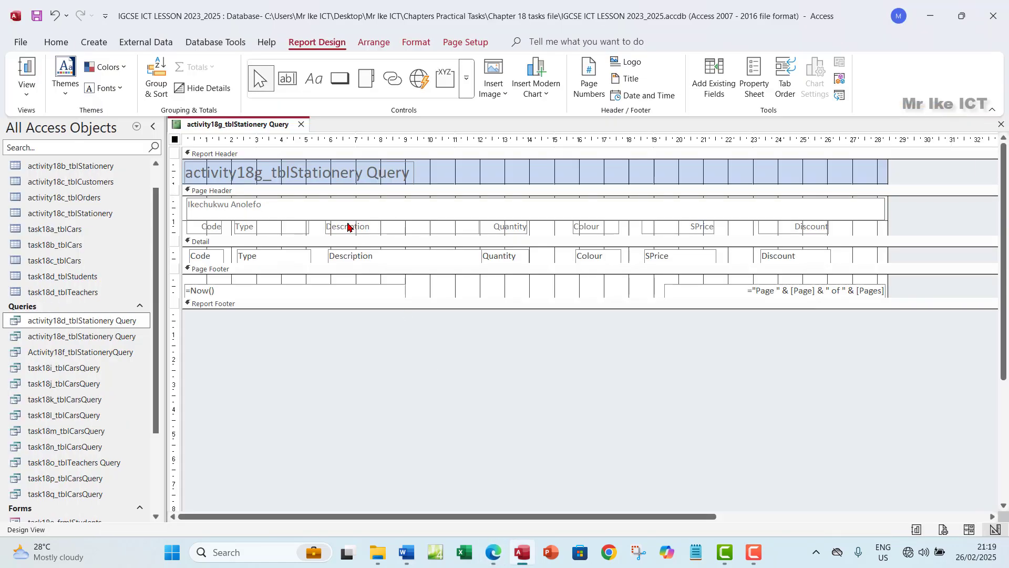
# - Right-align the text of the author's name label in the Page Header
pyautogui.click(410, 226)
pyautogui.click(323, 208)
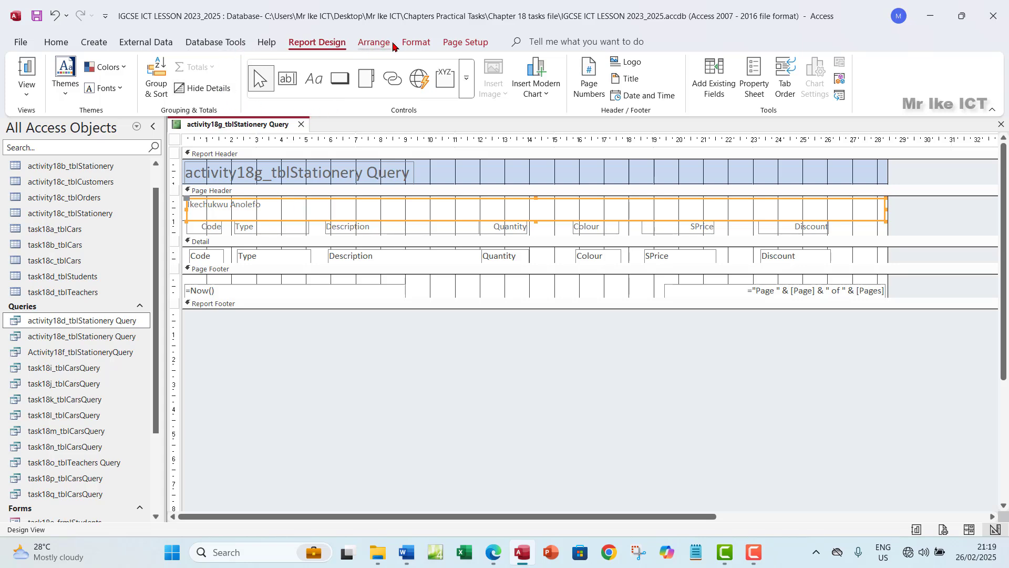
pyautogui.click(416, 43)
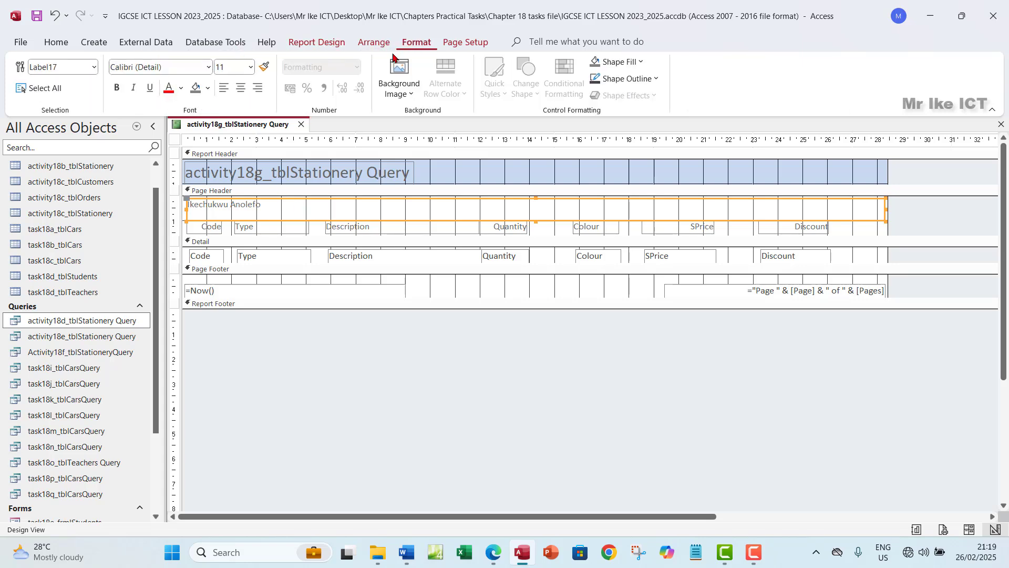
pyautogui.click(259, 89)
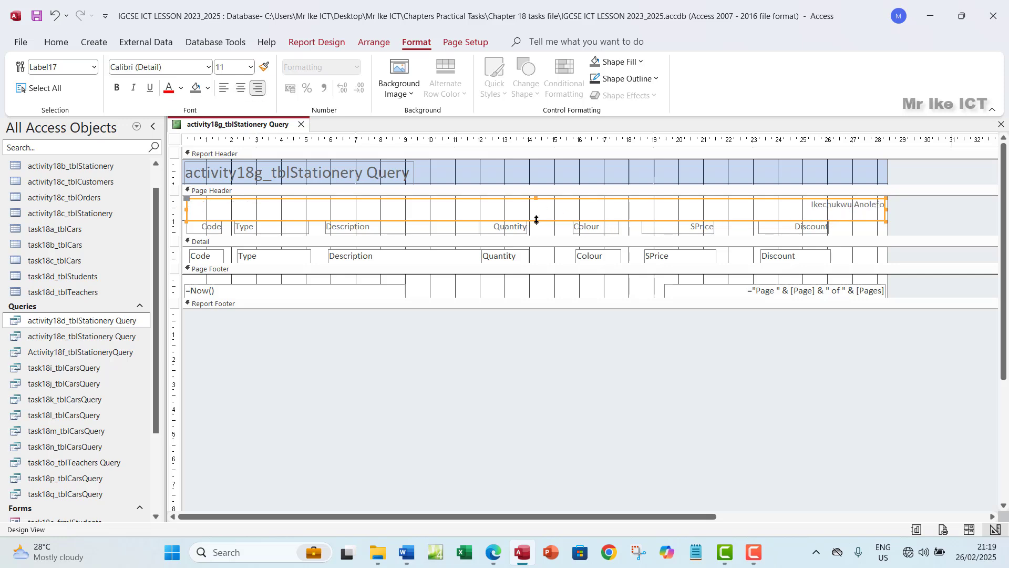
# - Reduce the name label's height, move the column headings up beneath it and tighten the Page Header section
pyautogui.moveTo(536, 220); pyautogui.dragTo(537, 214)
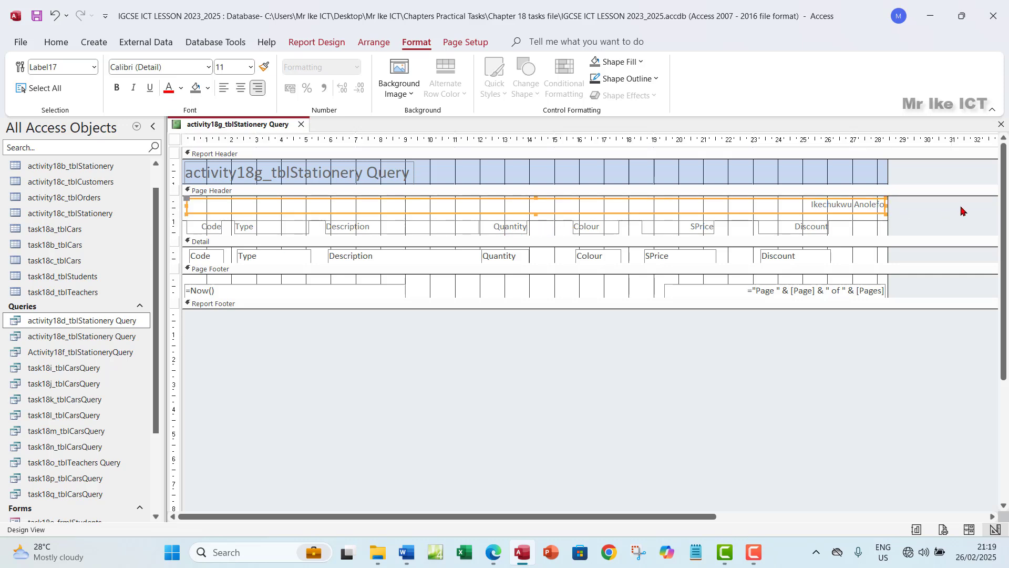
pyautogui.moveTo(882, 227)
pyautogui.mouseDown()
pyautogui.moveTo(458, 253)
pyautogui.moveTo(189, 254)
pyautogui.mouseUp()
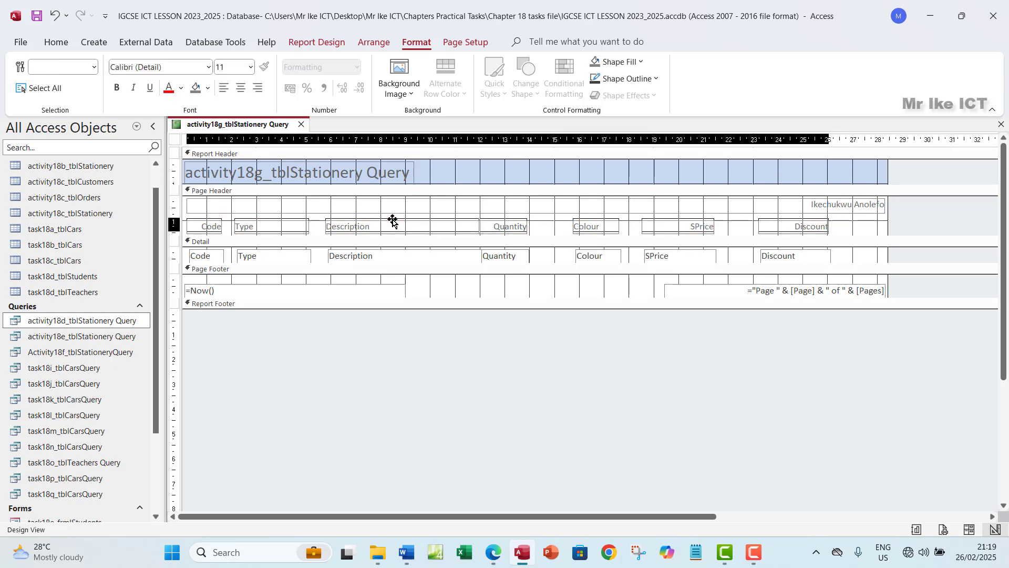
pyautogui.moveTo(393, 221); pyautogui.dragTo(392, 216)
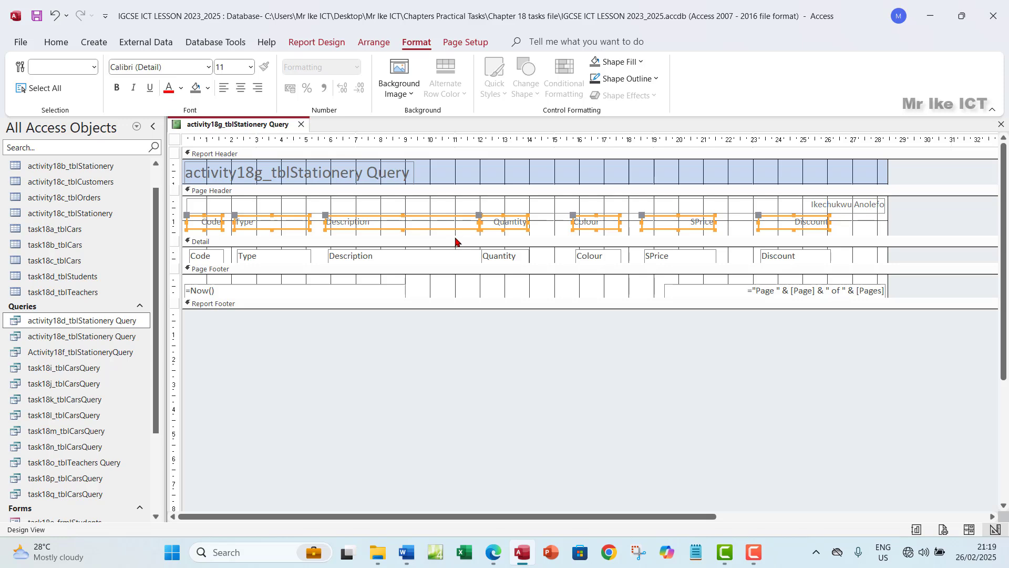
pyautogui.moveTo(459, 237); pyautogui.dragTo(458, 232)
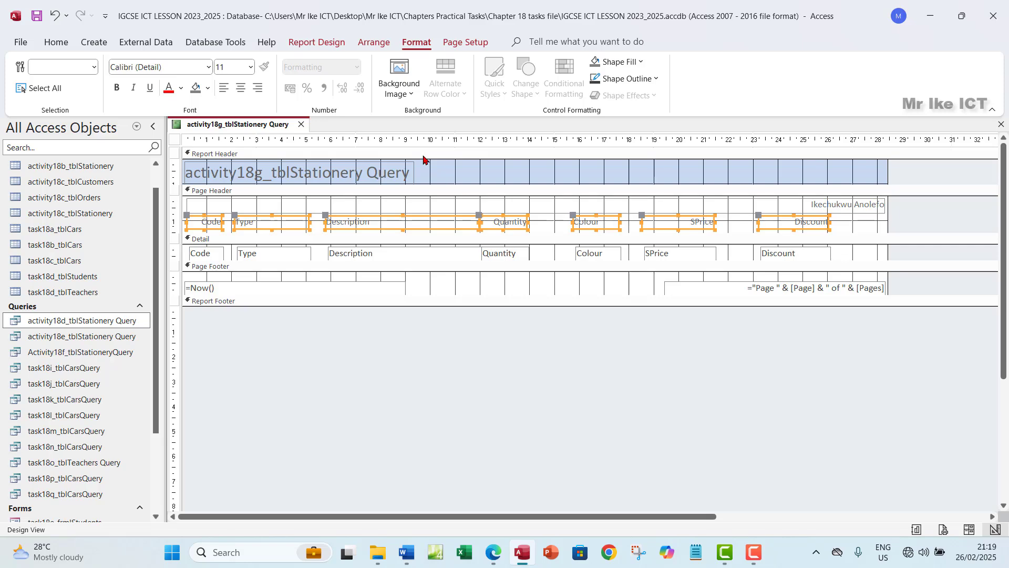
# - Examine the report's pages in Print Preview to check the name in each page header, and return to Design View
pyautogui.click(56, 42)
pyautogui.click(27, 88)
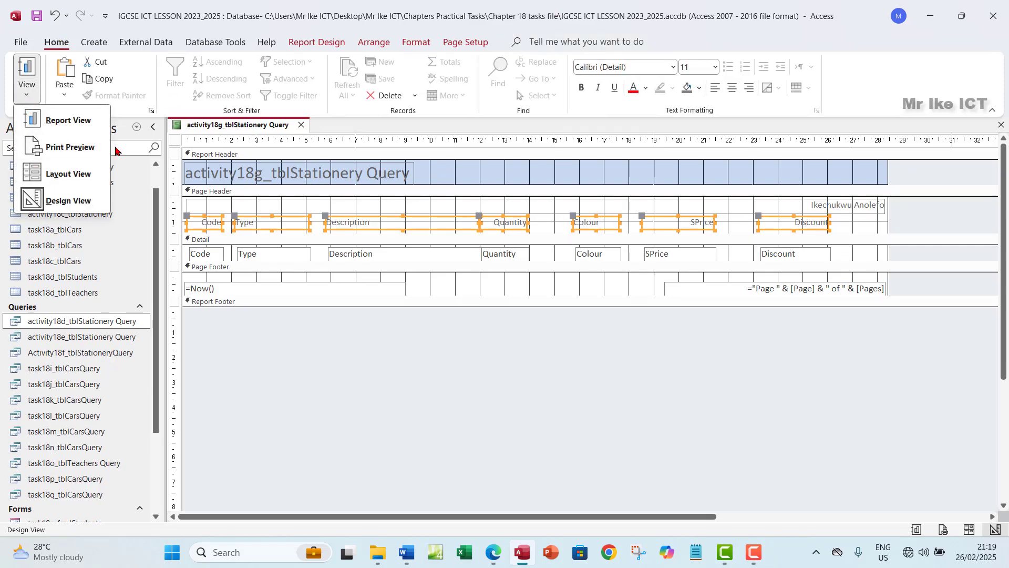
pyautogui.click(67, 147)
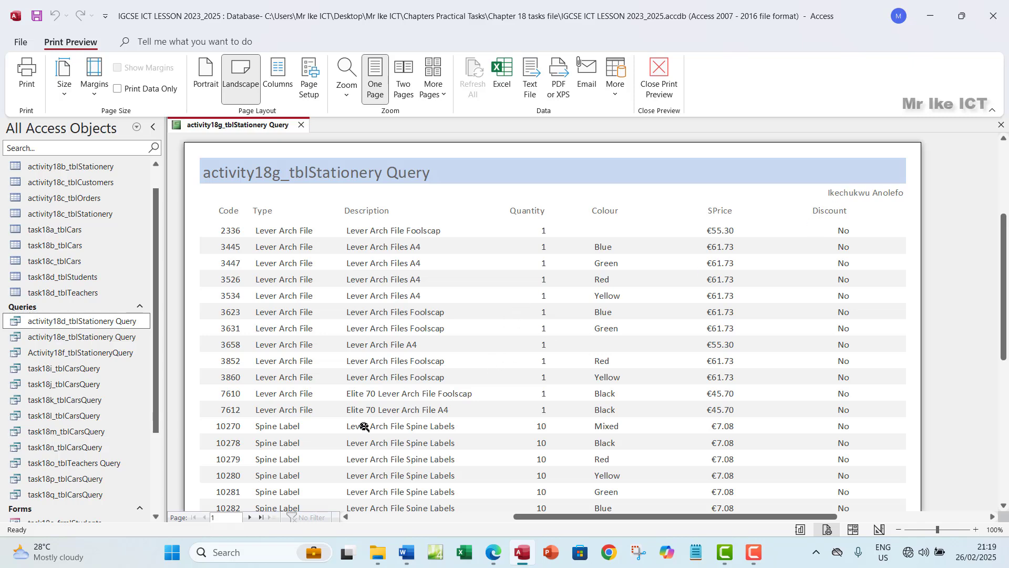
pyautogui.click(249, 518)
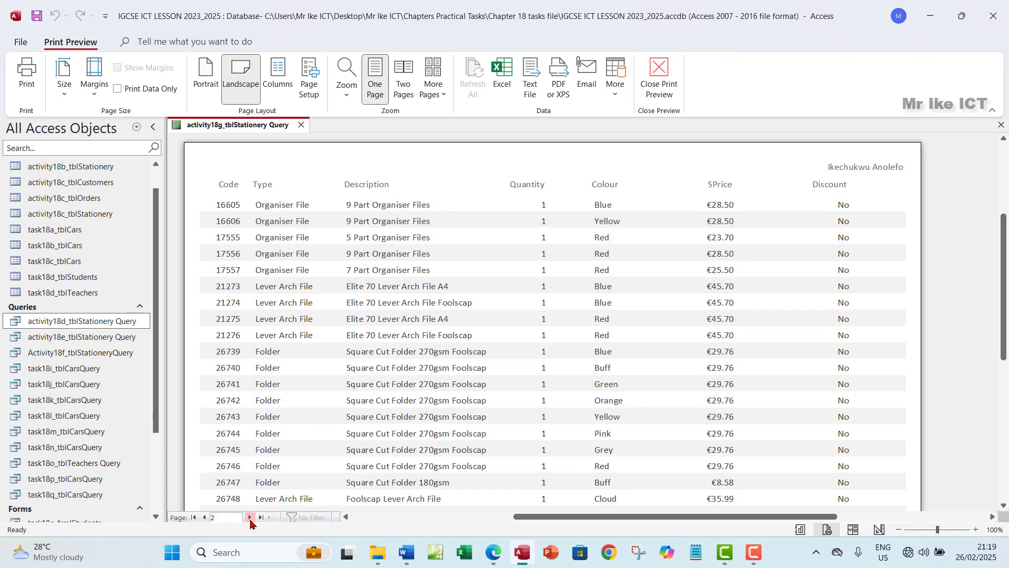
pyautogui.click(250, 517)
pyautogui.click(250, 518)
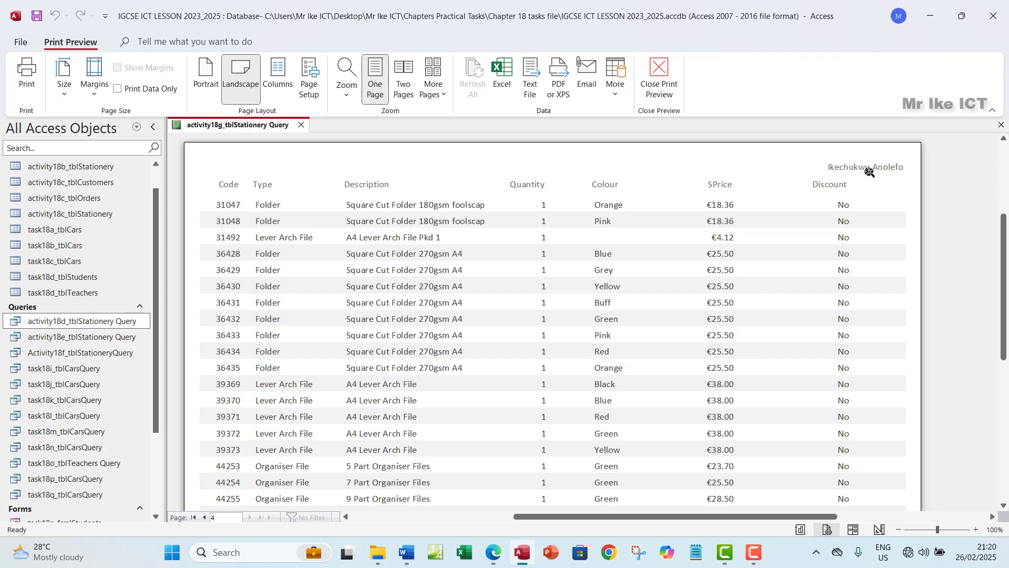
pyautogui.click(203, 518)
pyautogui.click(203, 518)
pyautogui.click(204, 518)
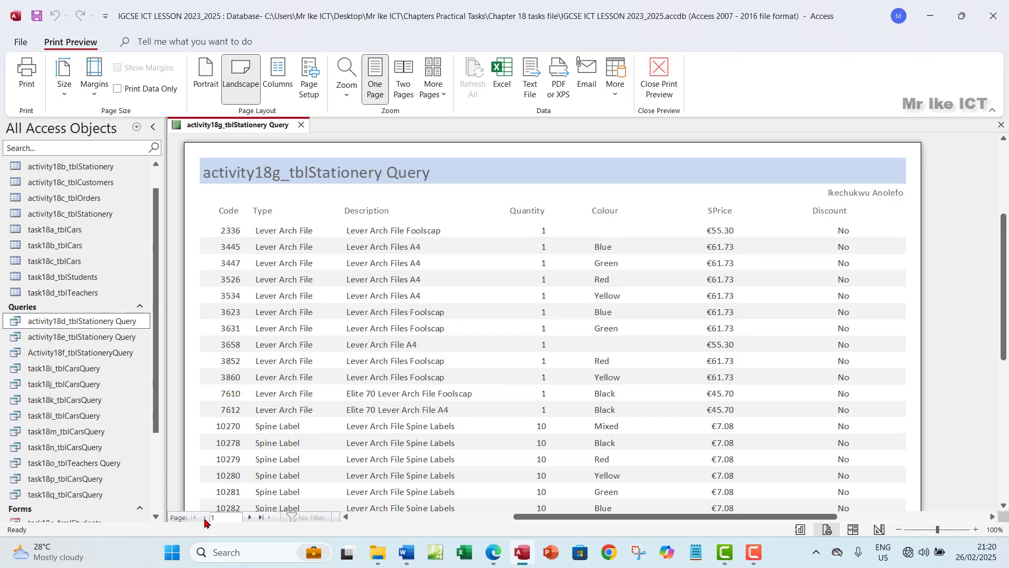
pyautogui.click(250, 518)
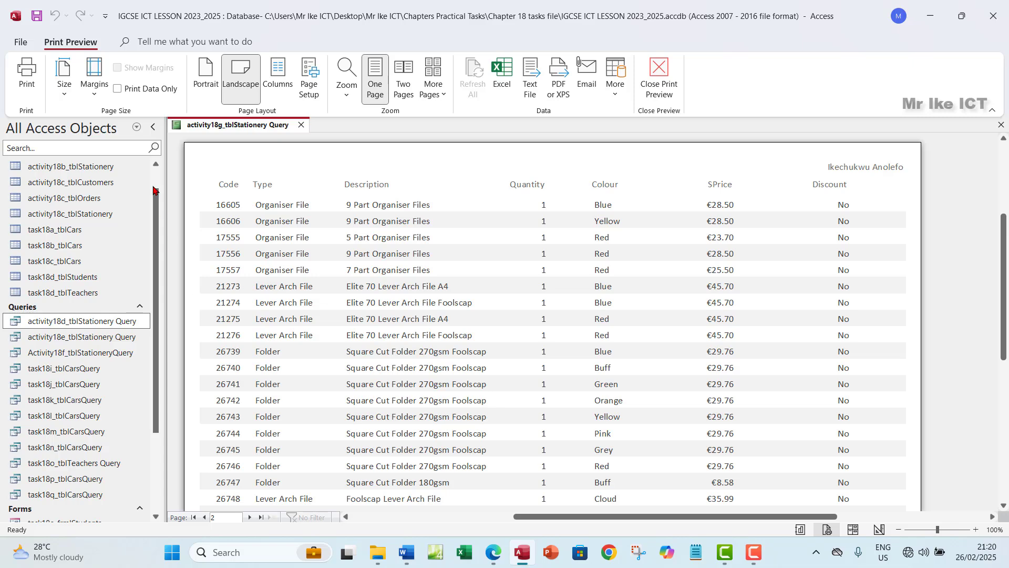
pyautogui.click(661, 84)
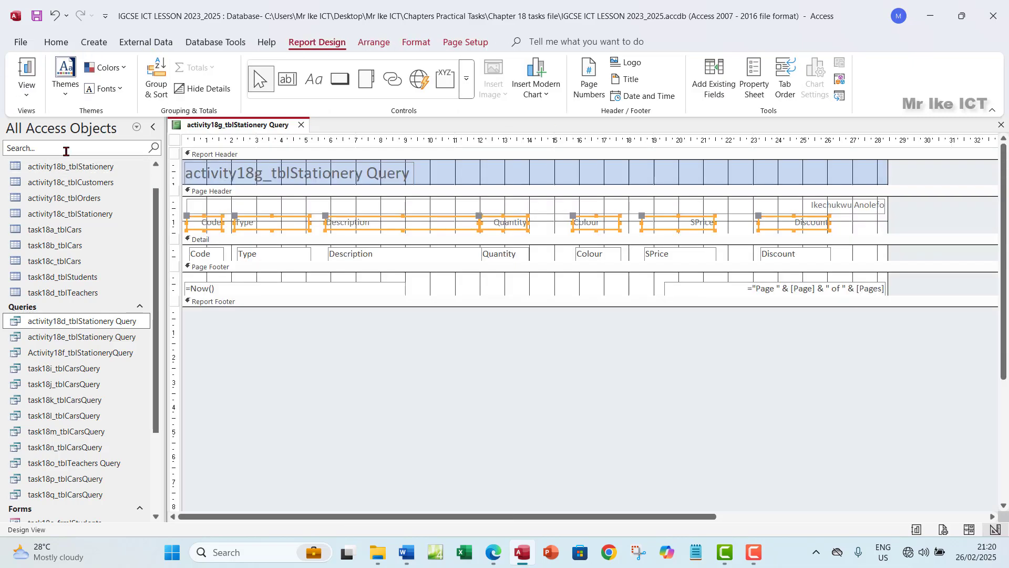
# - Replace the Report Header title with "All stationery in stock", taking the wording from the Activity 18g brief in the browser
pyautogui.click(27, 97)
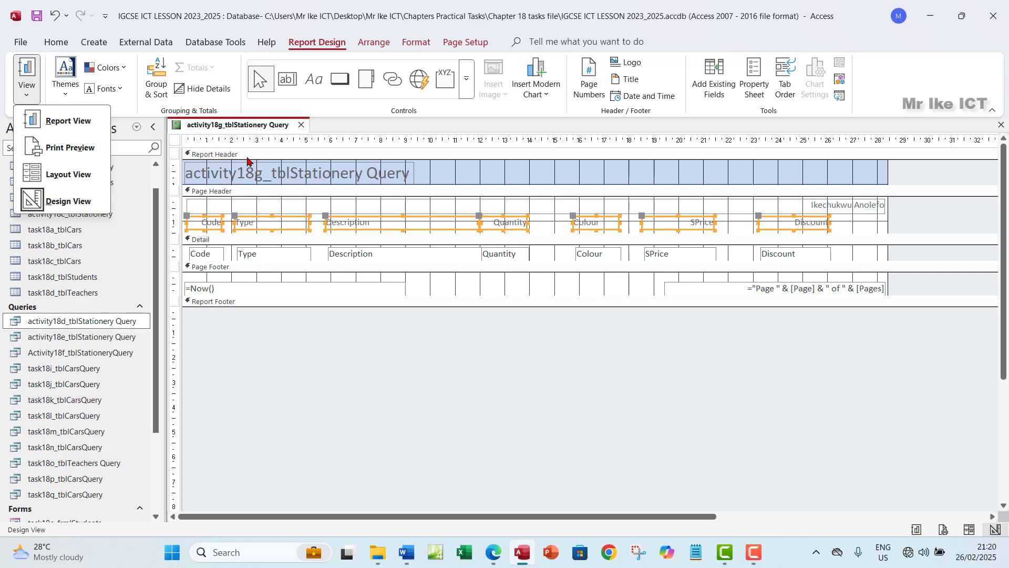
pyautogui.click(391, 176)
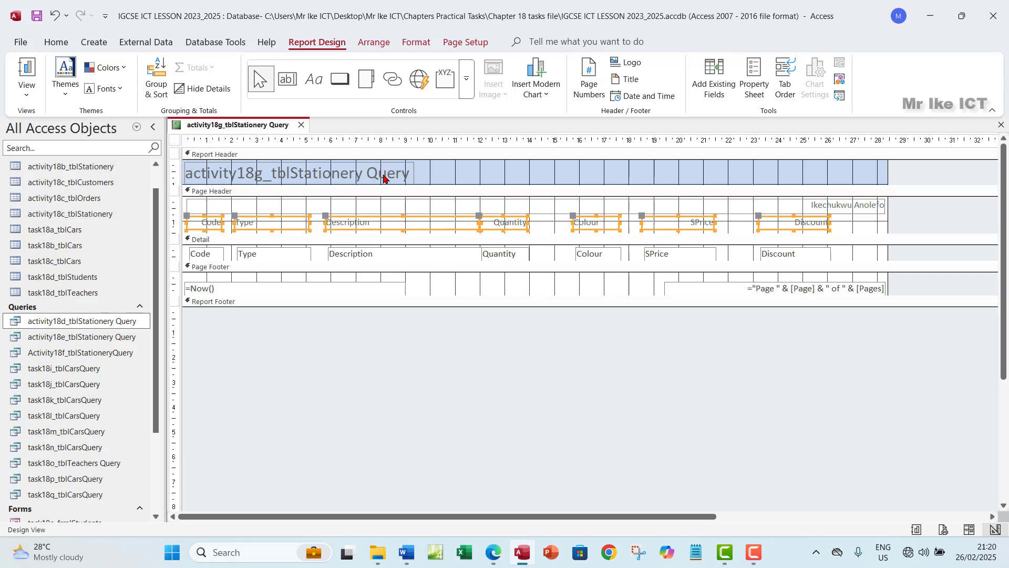
pyautogui.click(384, 178)
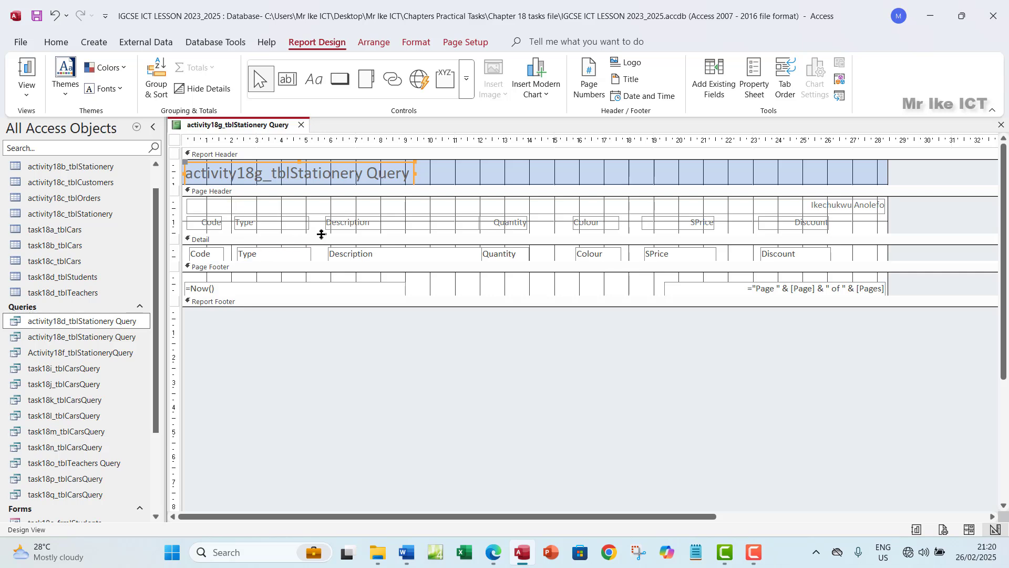
pyautogui.click(493, 552)
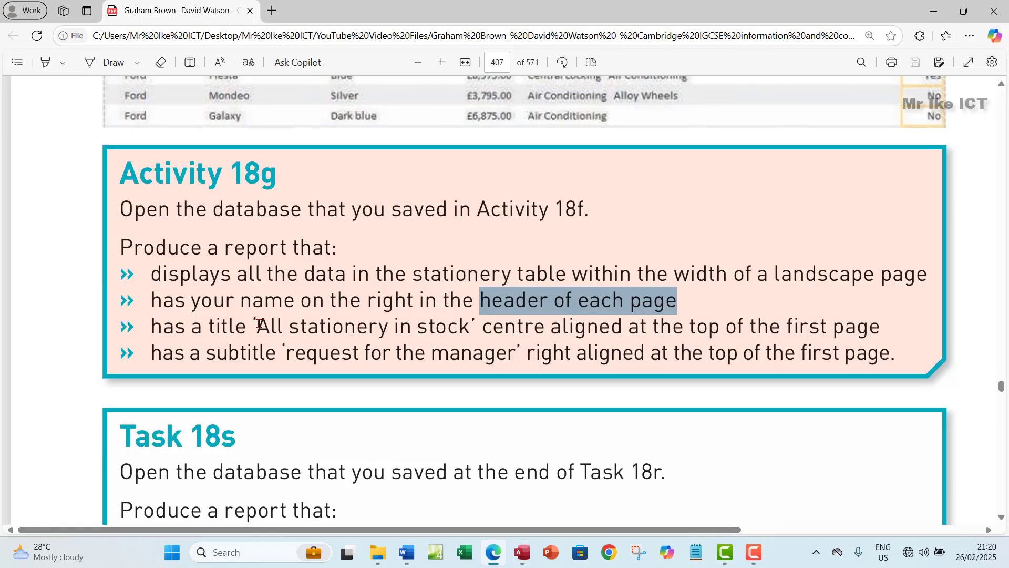
pyautogui.moveTo(257, 325); pyautogui.dragTo(470, 327)
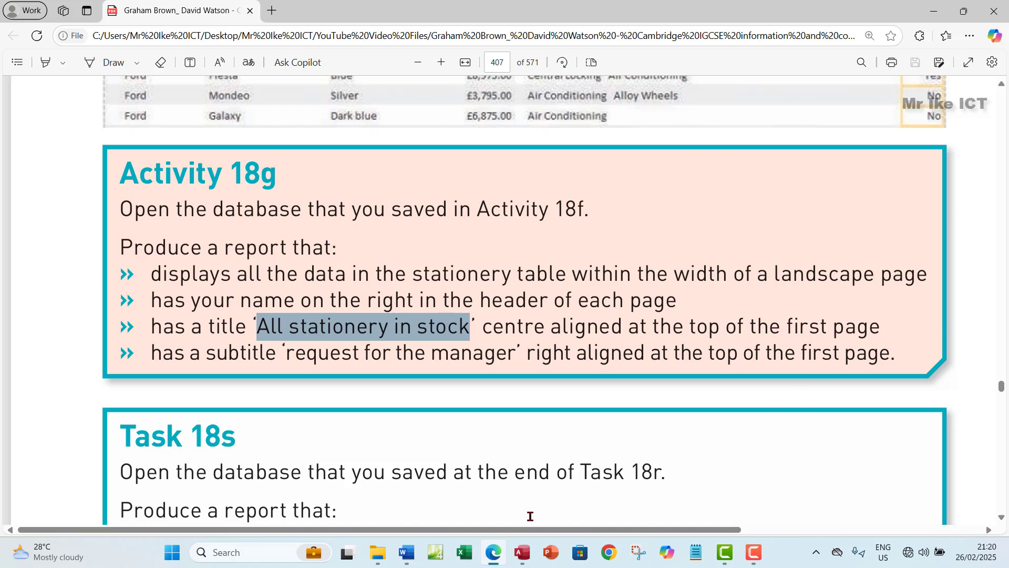
pyautogui.click(522, 552)
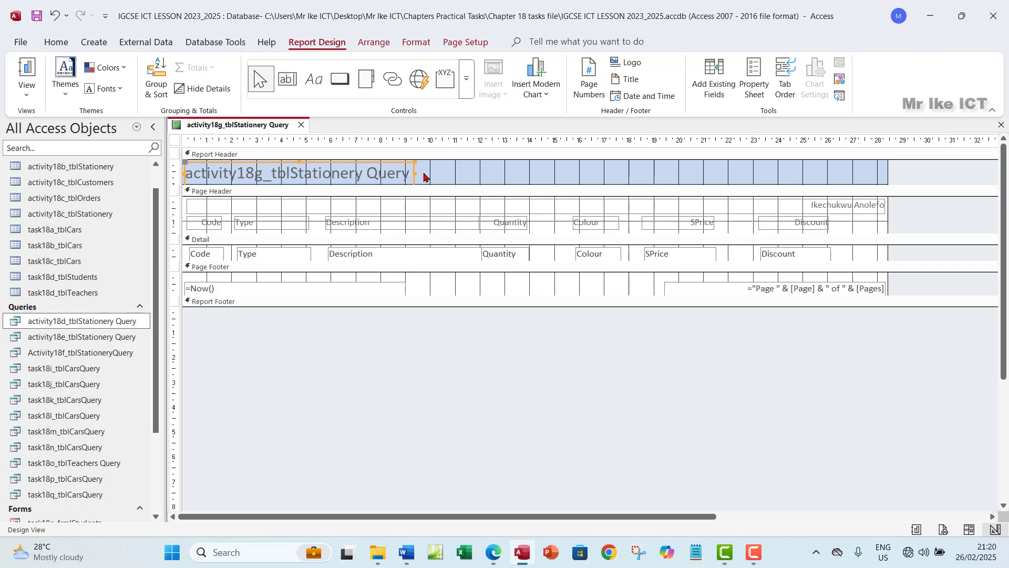
pyautogui.moveTo(409, 174); pyautogui.dragTo(184, 176)
pyautogui.write('All stationery in stock')
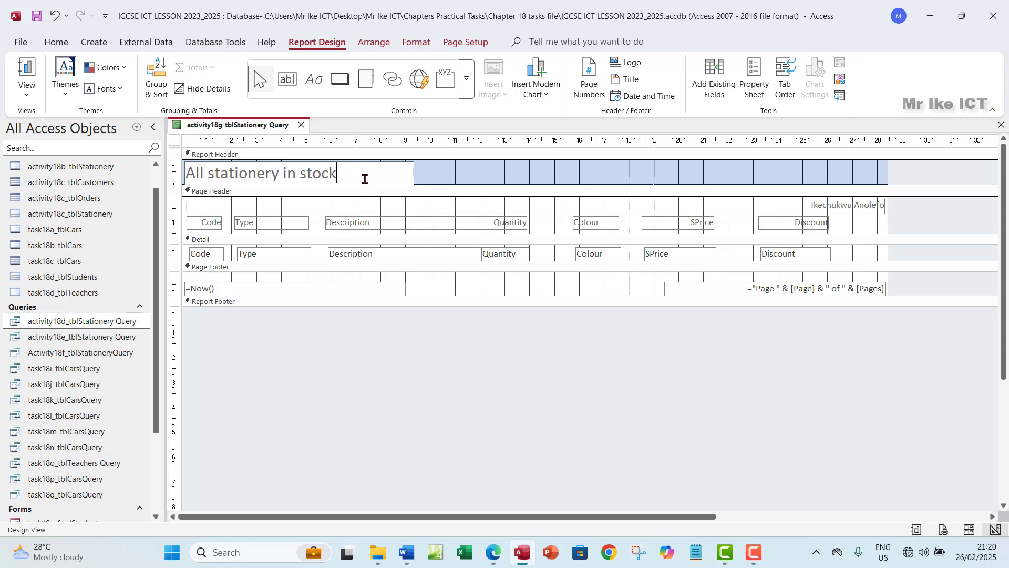
pyautogui.click(420, 175)
pyautogui.click(365, 175)
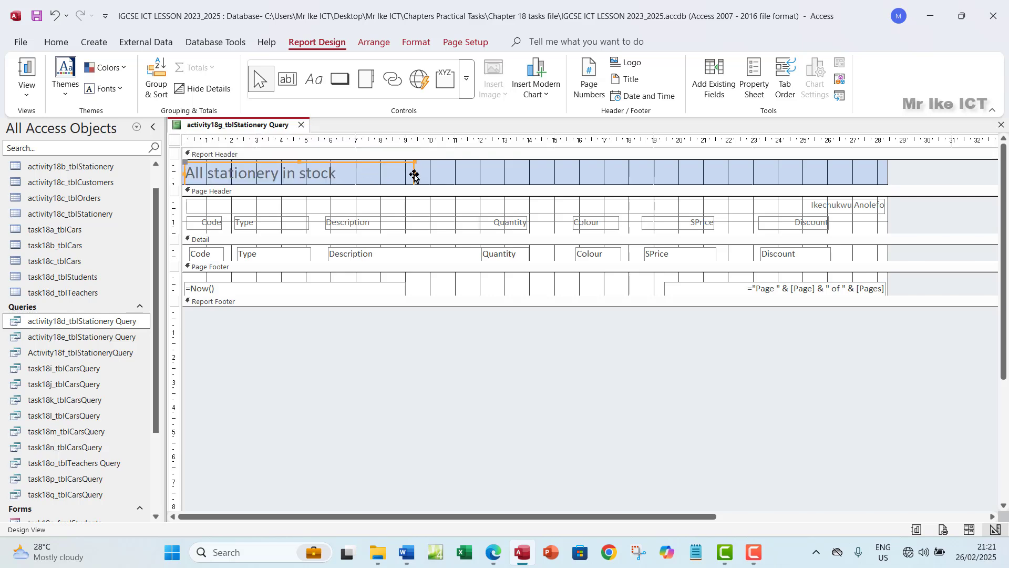
# - Widen the Report Header title label to about 28 cm, centre its text and make it bold
pyautogui.moveTo(415, 174); pyautogui.dragTo(879, 184)
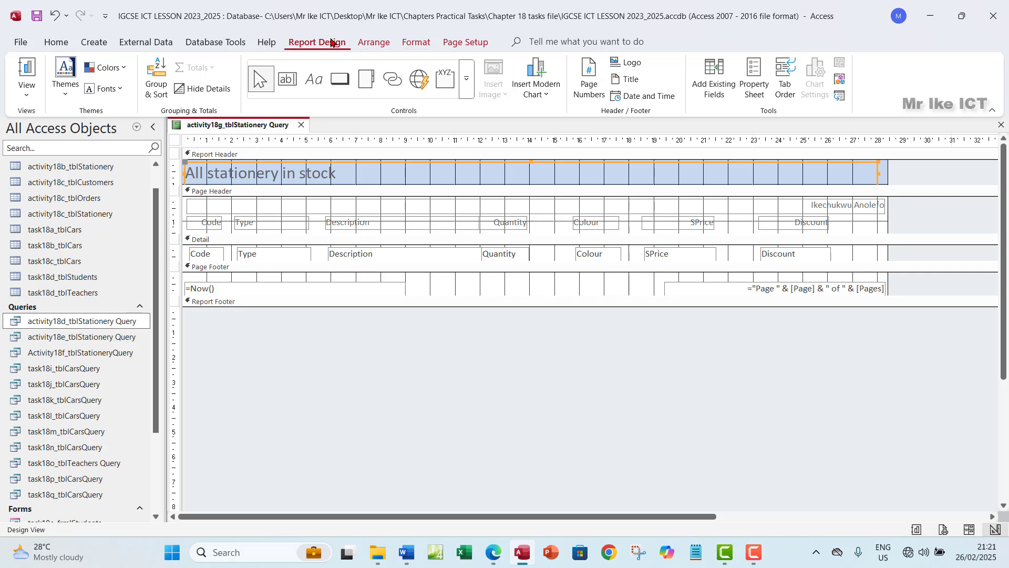
pyautogui.click(416, 42)
pyautogui.click(241, 89)
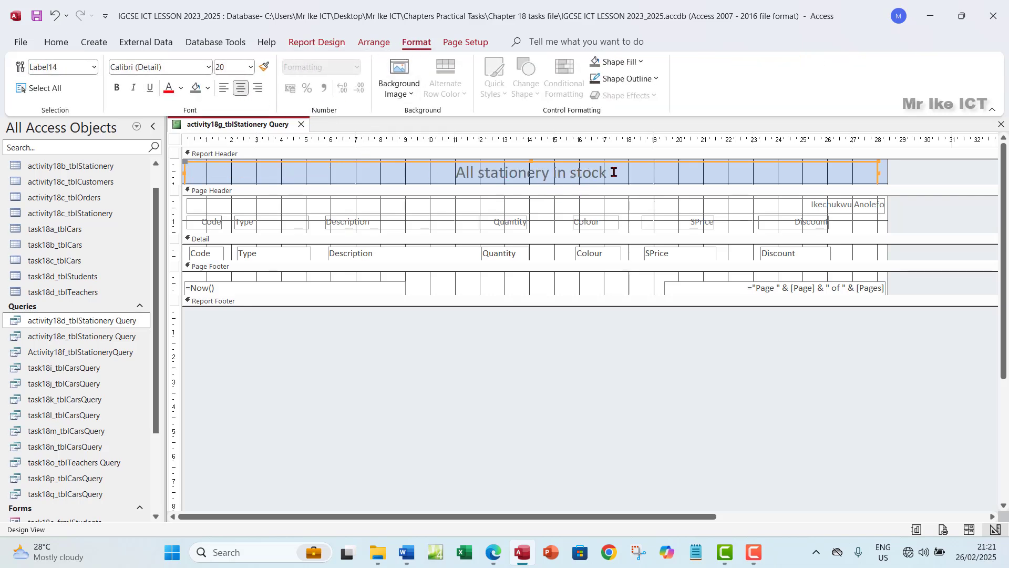
pyautogui.moveTo(613, 174); pyautogui.dragTo(381, 174)
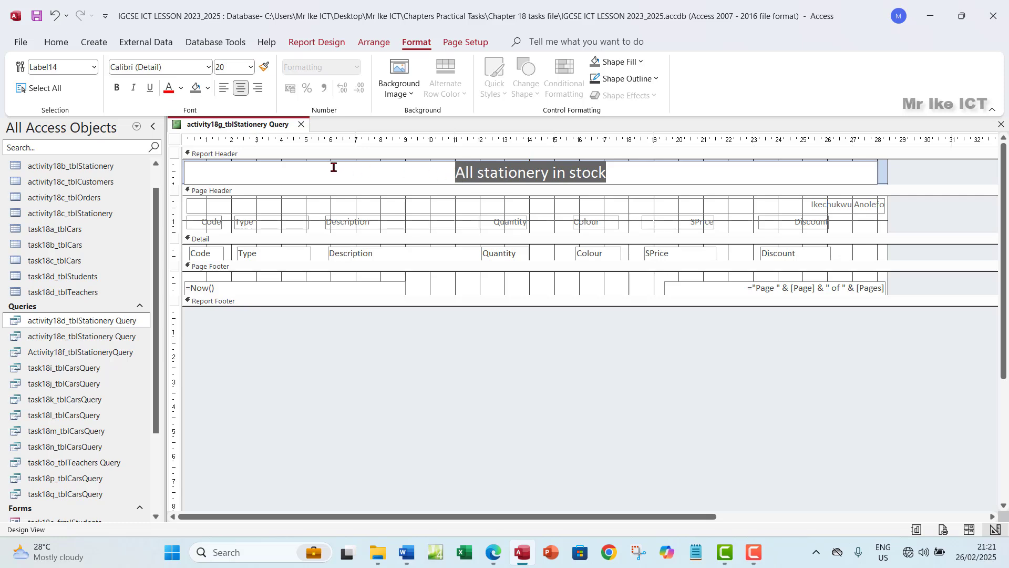
pyautogui.click(116, 87)
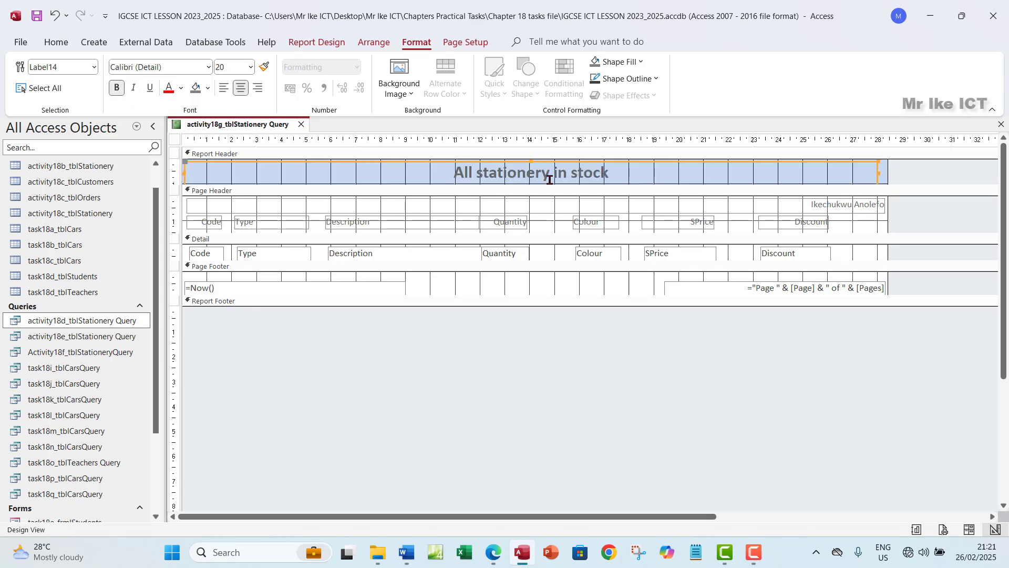
pyautogui.click(909, 176)
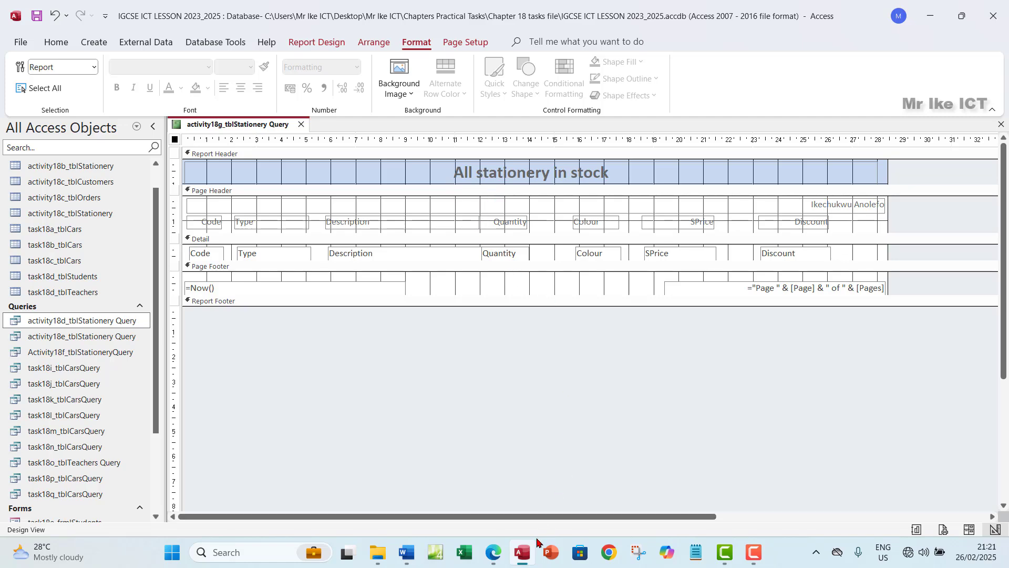
# - Copy the subtitle wording "request for the manager" from the Activity 18g brief in the browser and return to Access
pyautogui.click(494, 553)
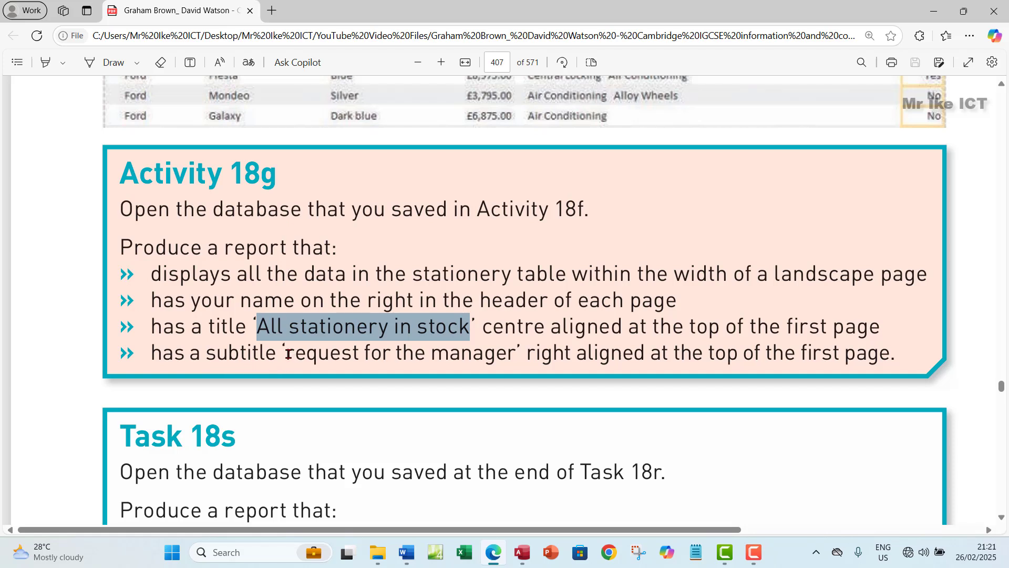
pyautogui.moveTo(289, 353); pyautogui.dragTo(510, 349)
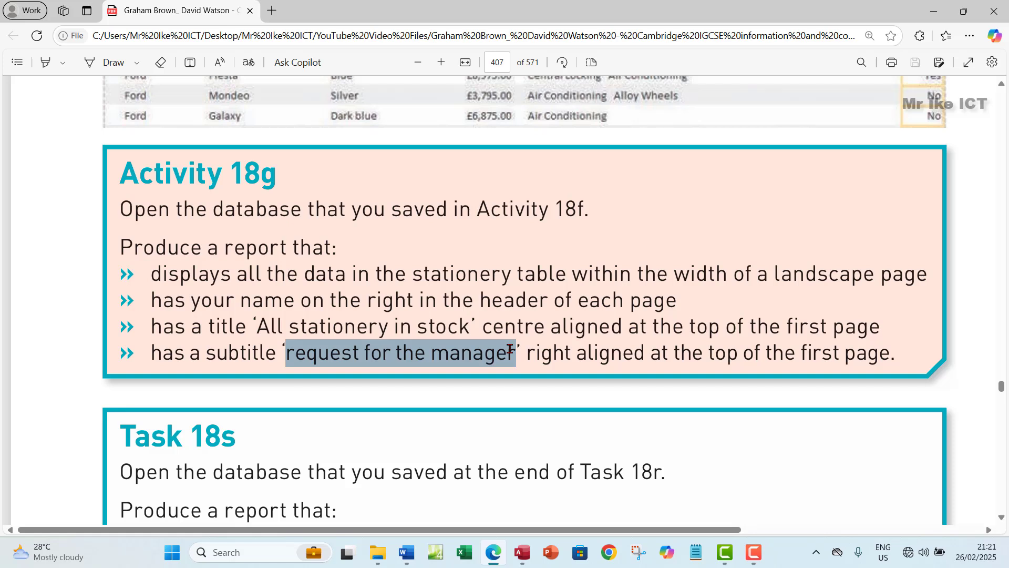
pyautogui.moveTo(510, 349); pyautogui.dragTo(510, 349)
pyautogui.hotkey('ctrl', 'c')
pyautogui.click(521, 552)
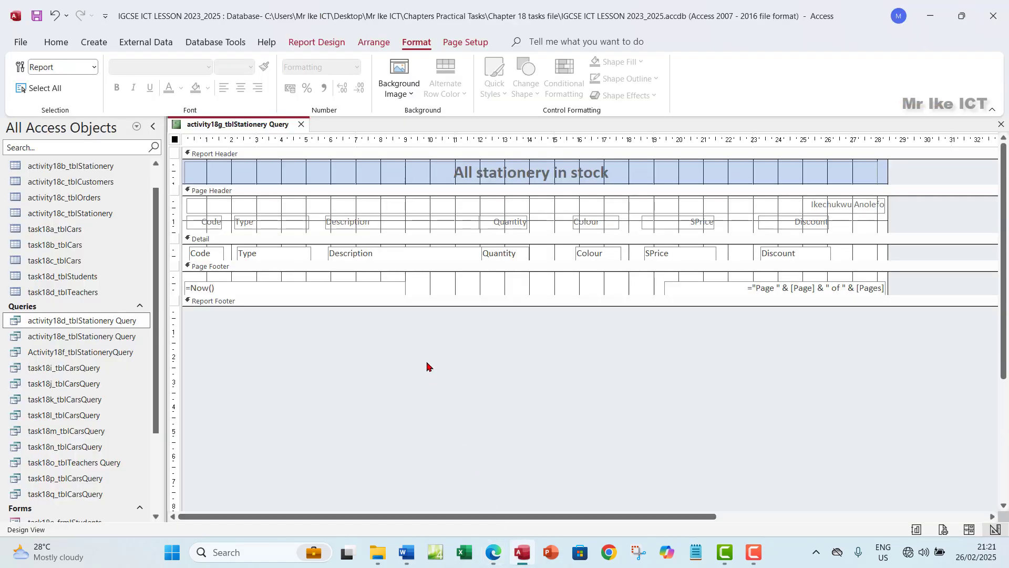
# - Extend the Report Header section downward and add a full-width label beneath the title reading "request for the manager"
pyautogui.click(626, 175)
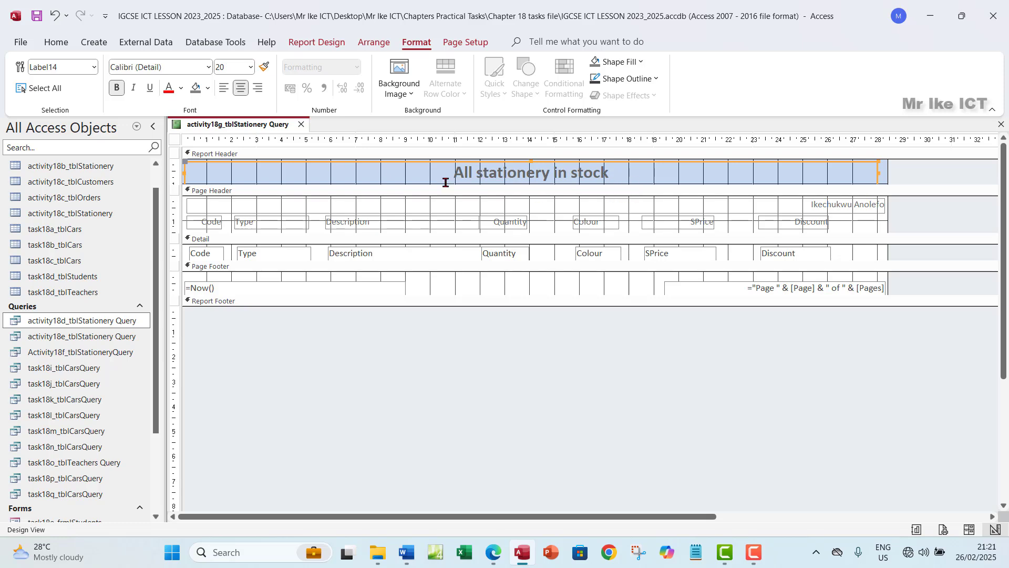
pyautogui.moveTo(448, 197); pyautogui.dragTo(440, 210)
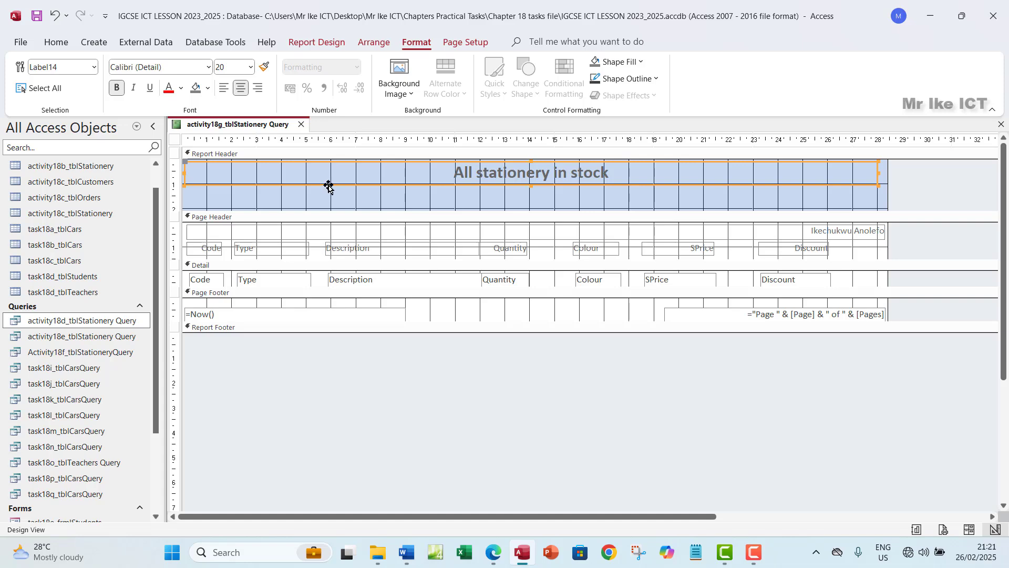
pyautogui.click(299, 45)
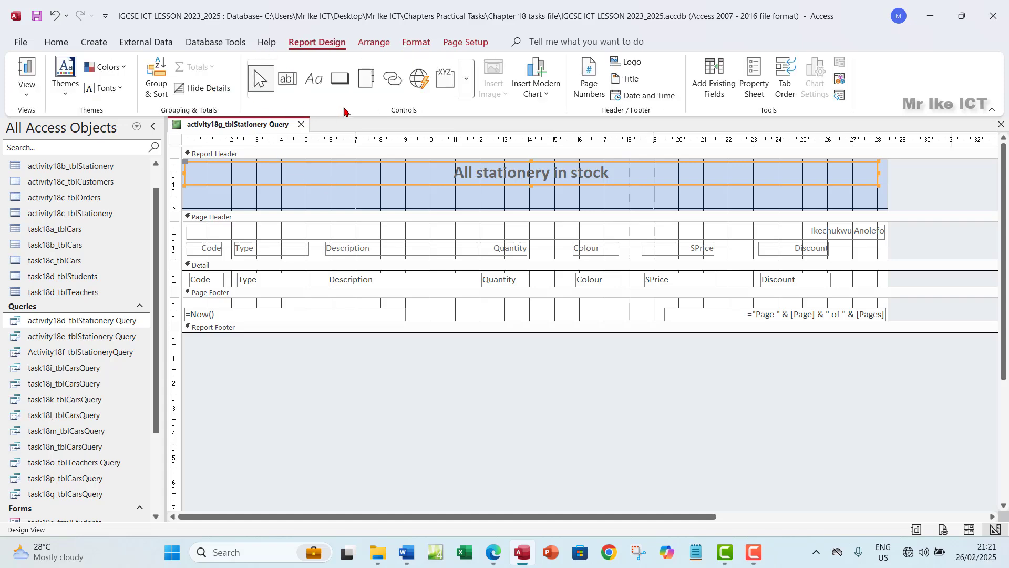
pyautogui.click(313, 79)
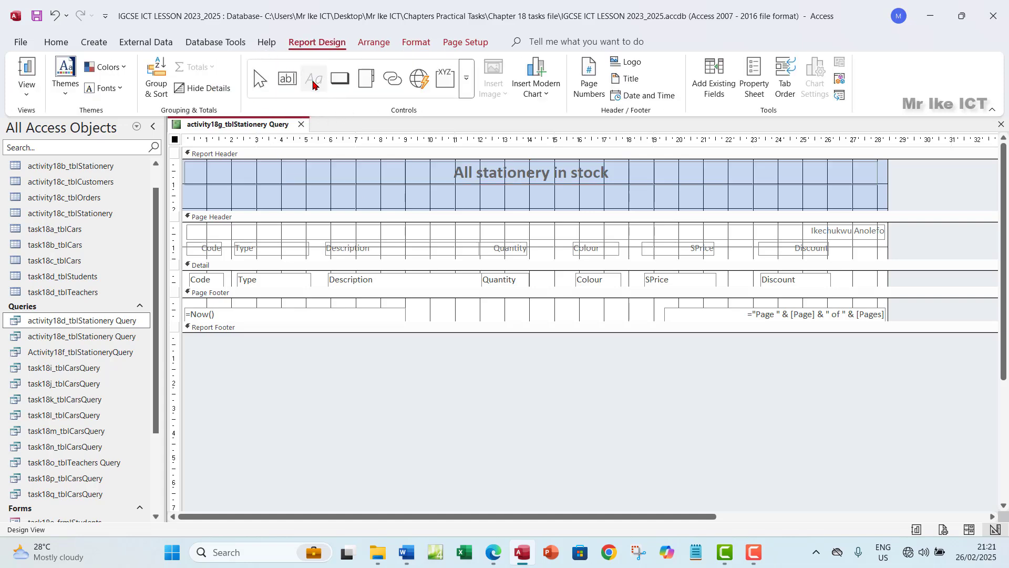
pyautogui.moveTo(178, 188); pyautogui.dragTo(881, 211)
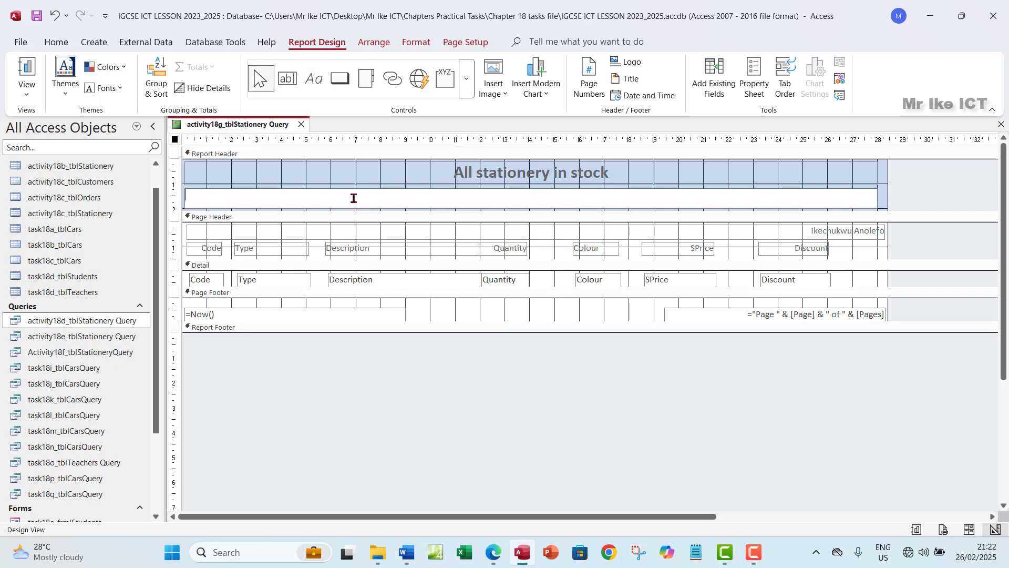
pyautogui.hotkey('ctrl', 'v')
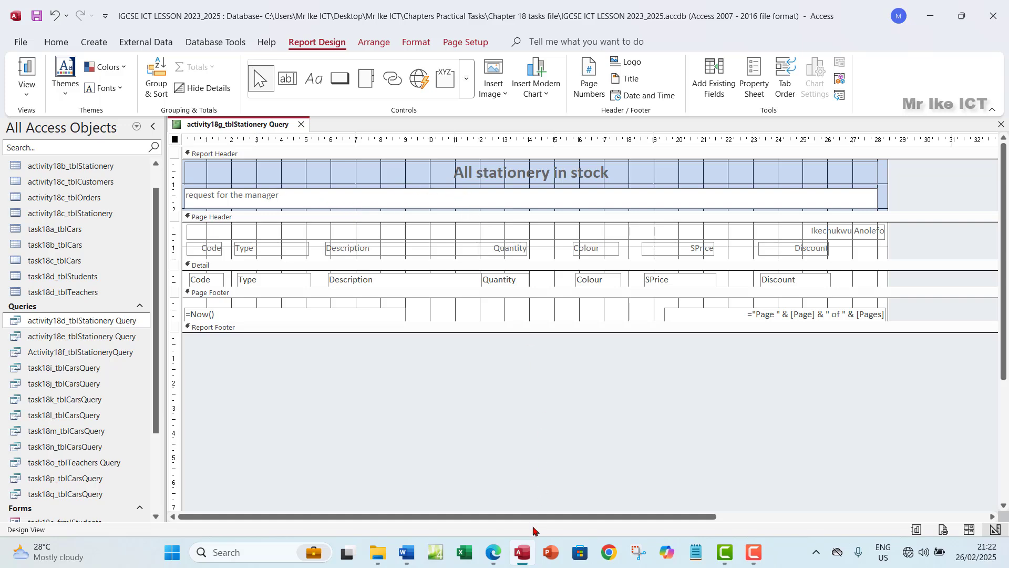
# - Right-align the subtitle label in the Report Header as the brief requires and set its font size to 14
pyautogui.click(493, 554)
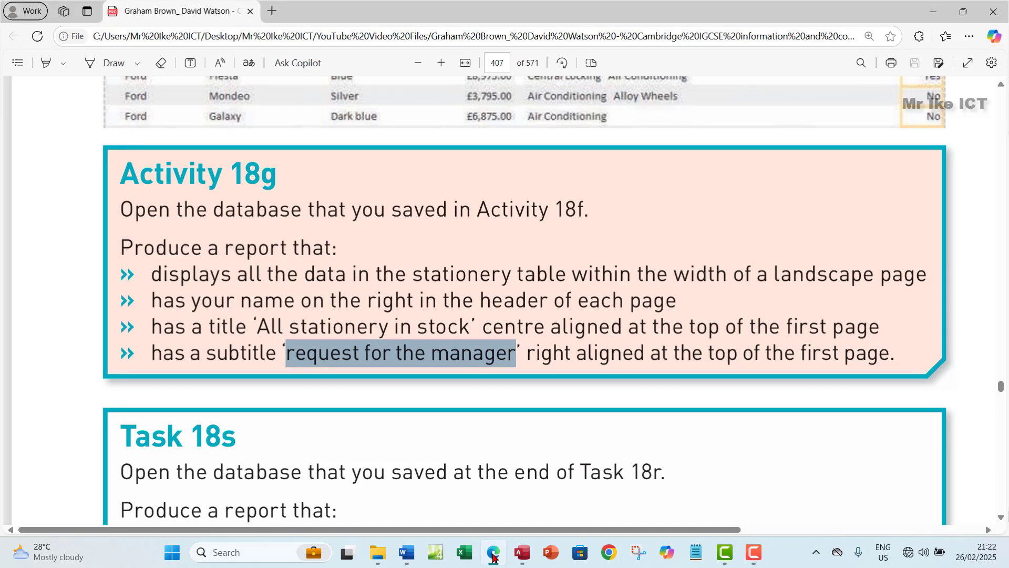
pyautogui.click(493, 555)
pyautogui.click(366, 245)
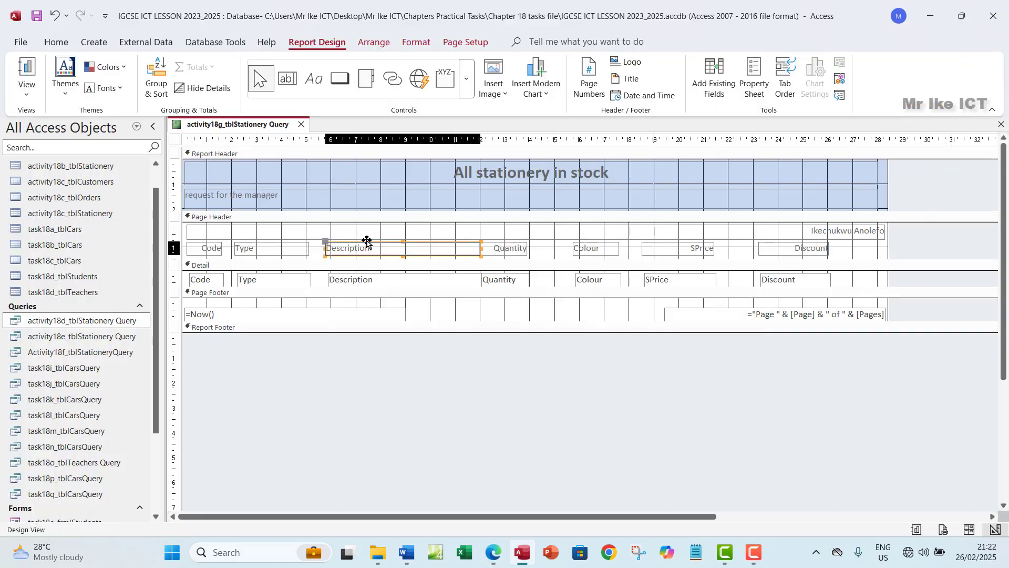
pyautogui.click(359, 195)
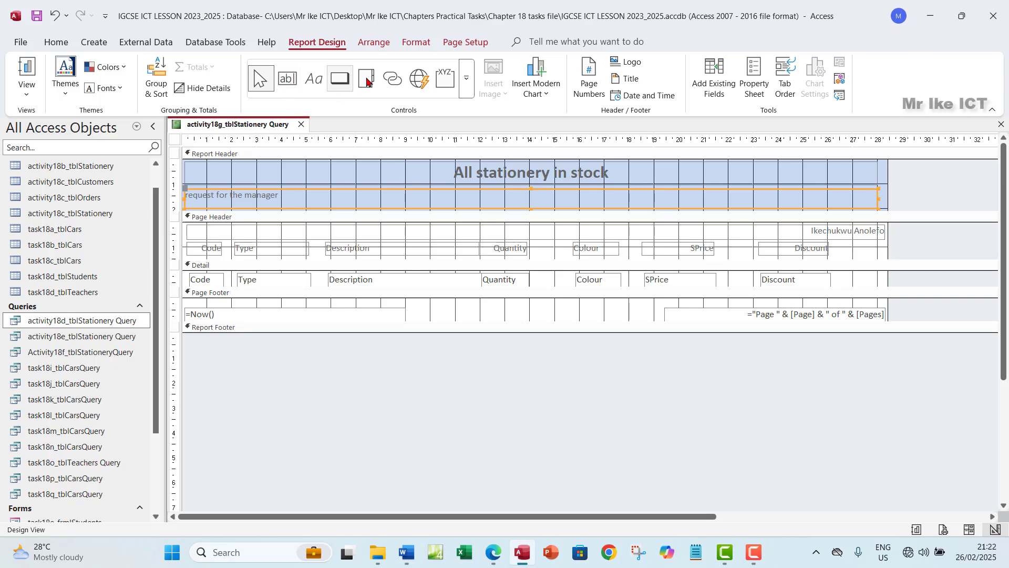
pyautogui.click(415, 43)
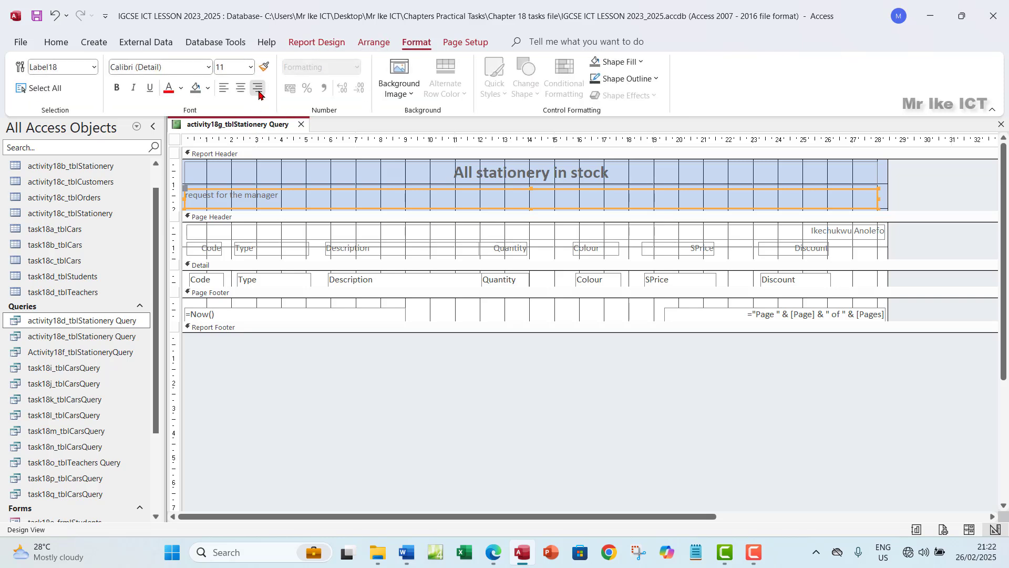
pyautogui.click(257, 88)
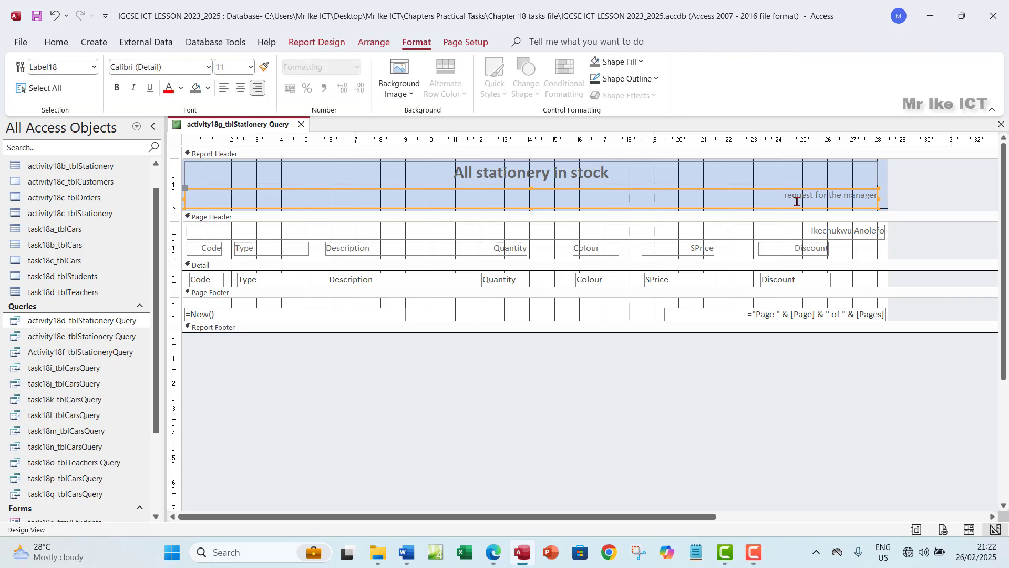
pyautogui.moveTo(782, 195); pyautogui.dragTo(879, 194)
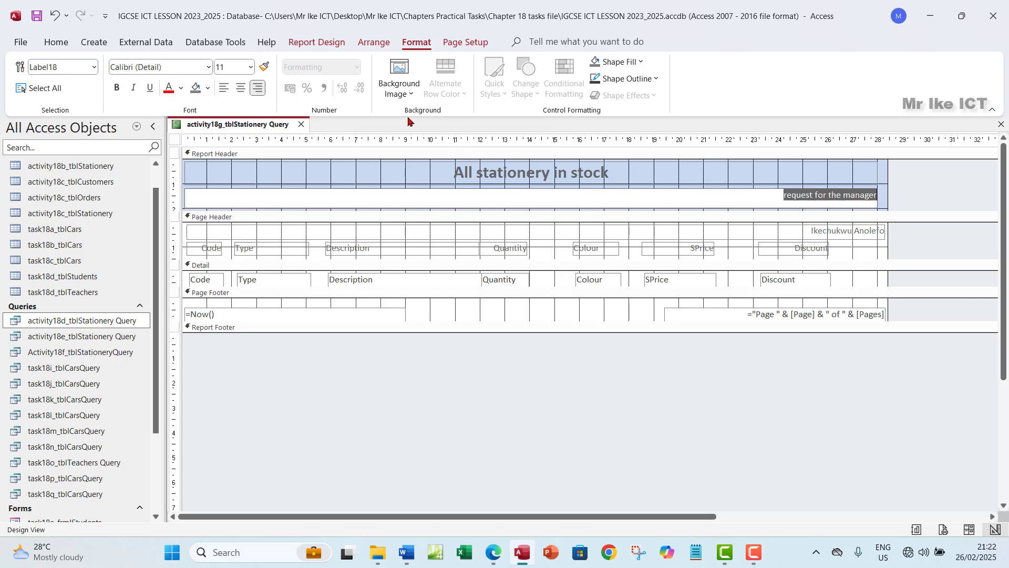
pyautogui.click(251, 69)
pyautogui.click(232, 164)
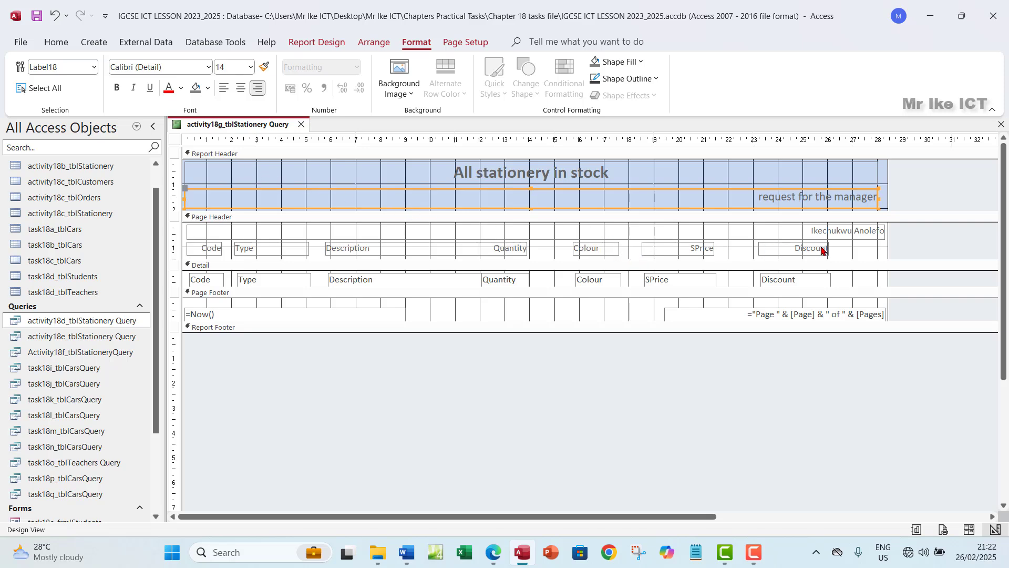
# - Set the font size of the author's name label in the Page Header to 12
pyautogui.click(824, 226)
pyautogui.moveTo(811, 230); pyautogui.dragTo(885, 230)
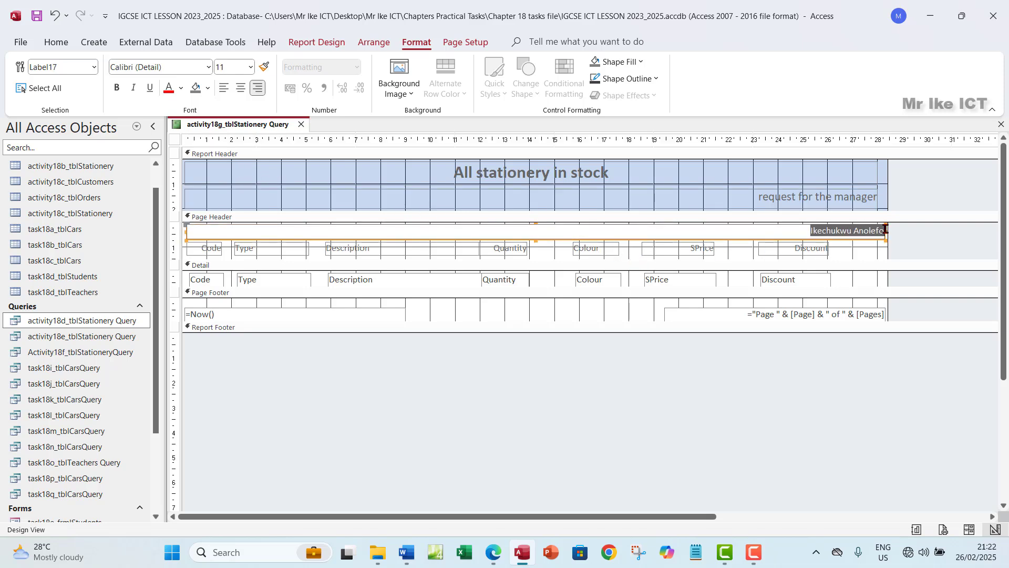
pyautogui.click(251, 67)
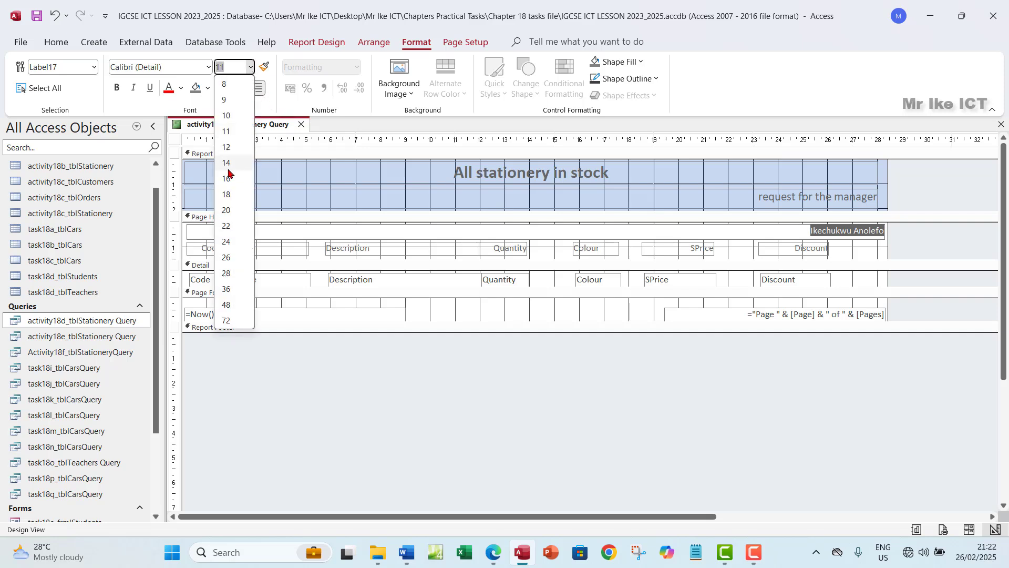
pyautogui.click(226, 147)
pyautogui.click(915, 201)
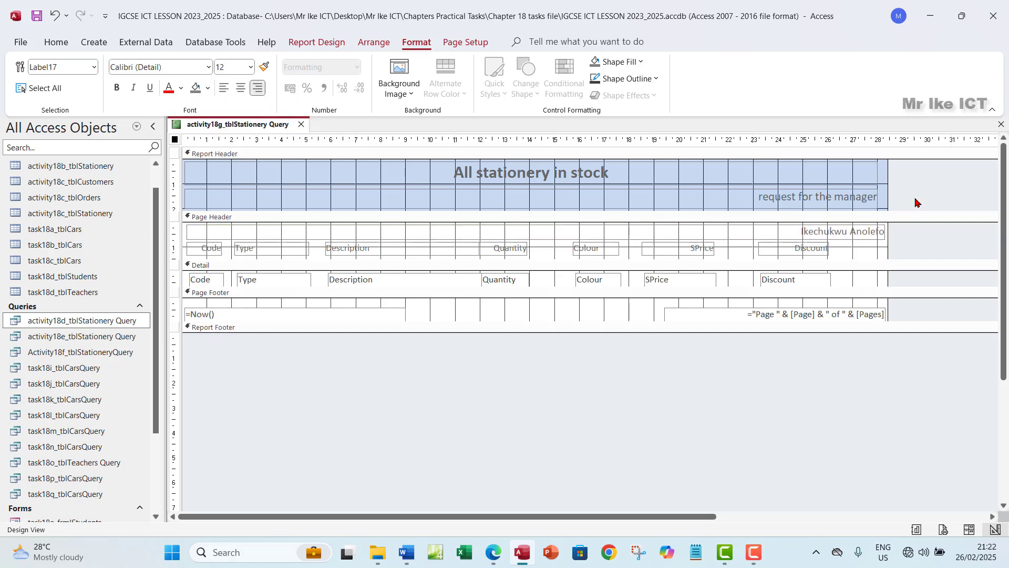
# - Check the title, subtitle and name placement in Print Preview, and return to Design View
pyautogui.click(57, 42)
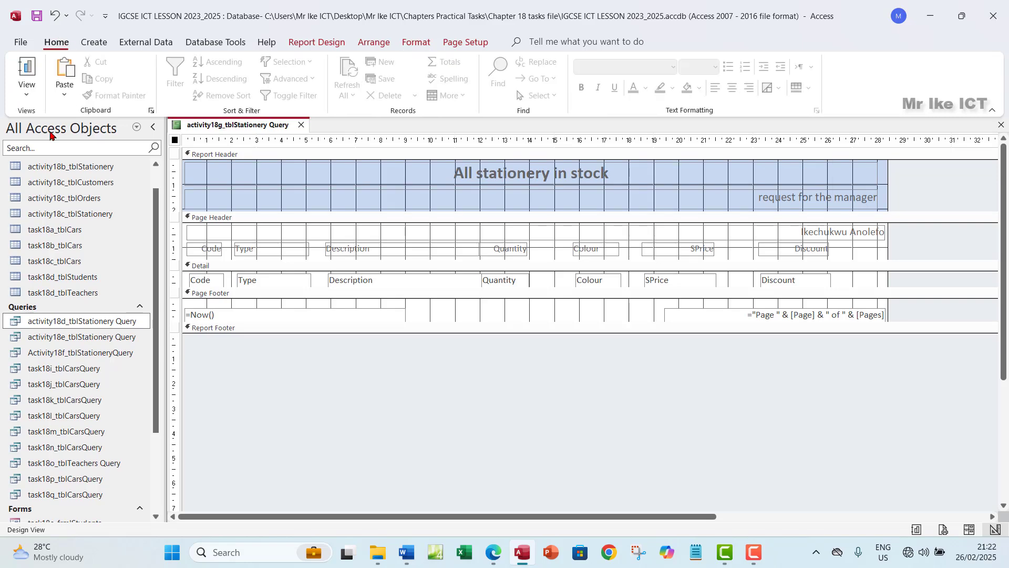
pyautogui.click(27, 86)
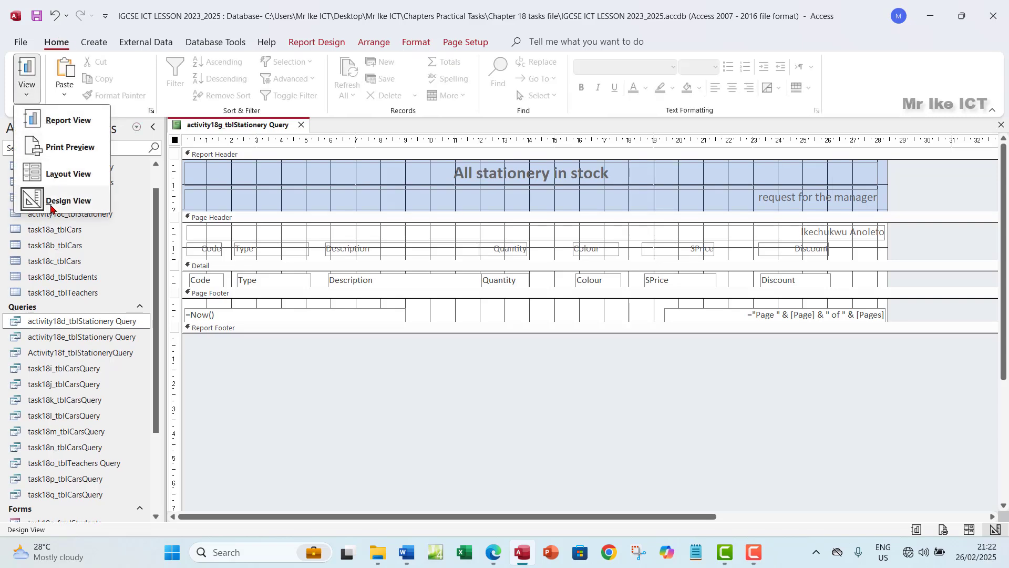
pyautogui.click(56, 147)
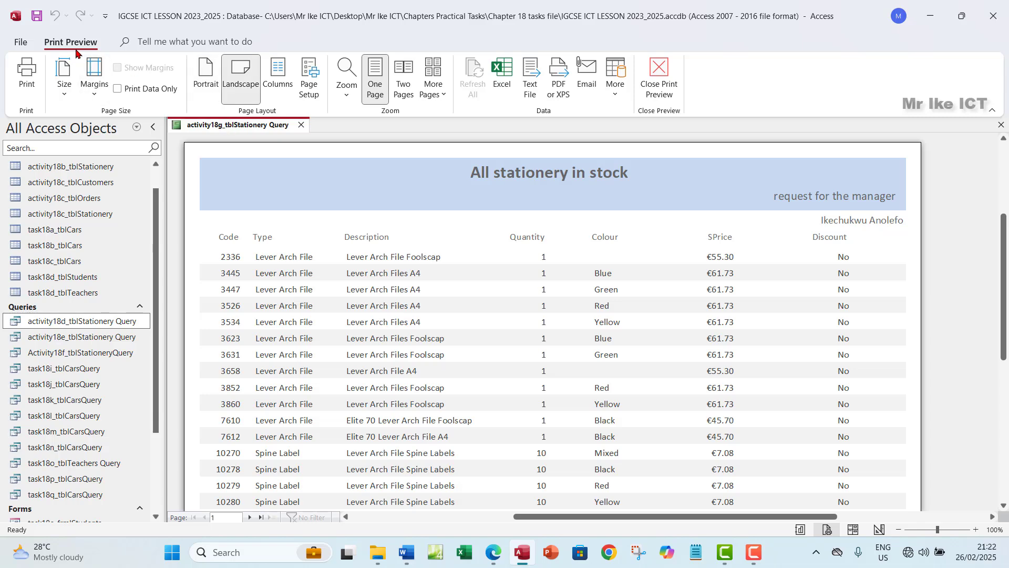
pyautogui.click(677, 92)
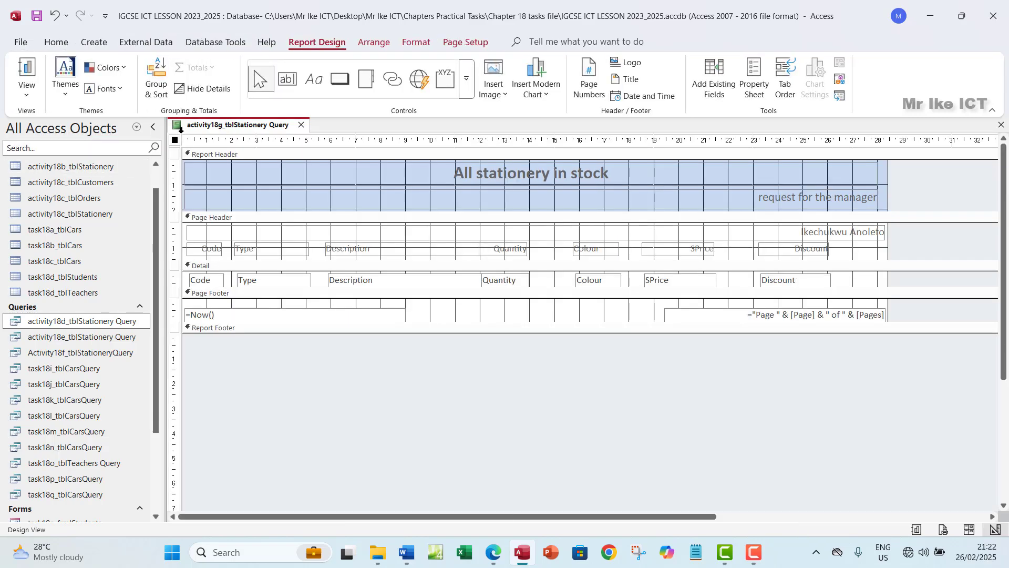
# - Set the font size of the "All stationery in stock" title to 26
pyautogui.click(456, 173)
pyautogui.moveTo(457, 174); pyautogui.dragTo(624, 178)
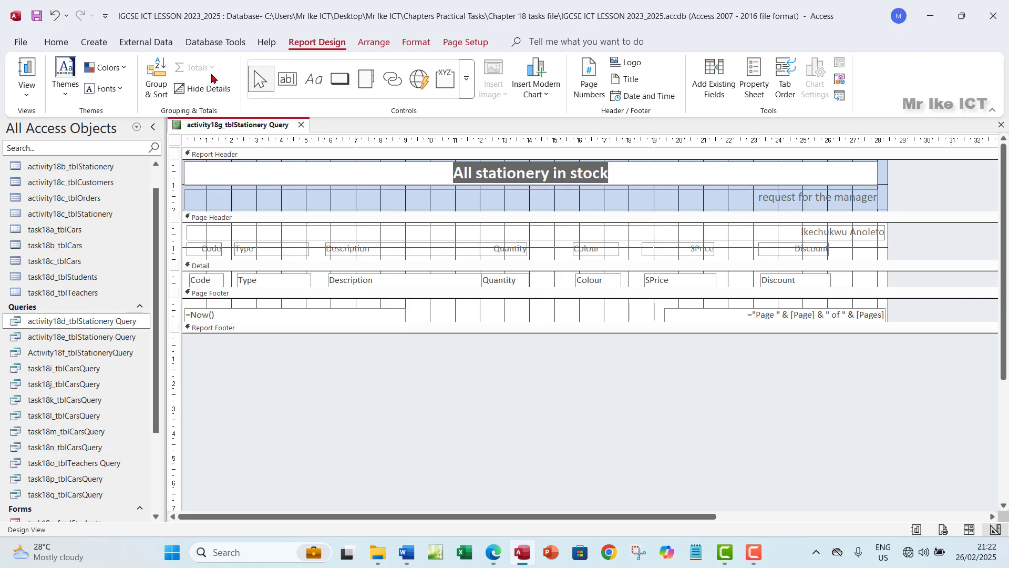
pyautogui.click(371, 42)
pyautogui.click(421, 46)
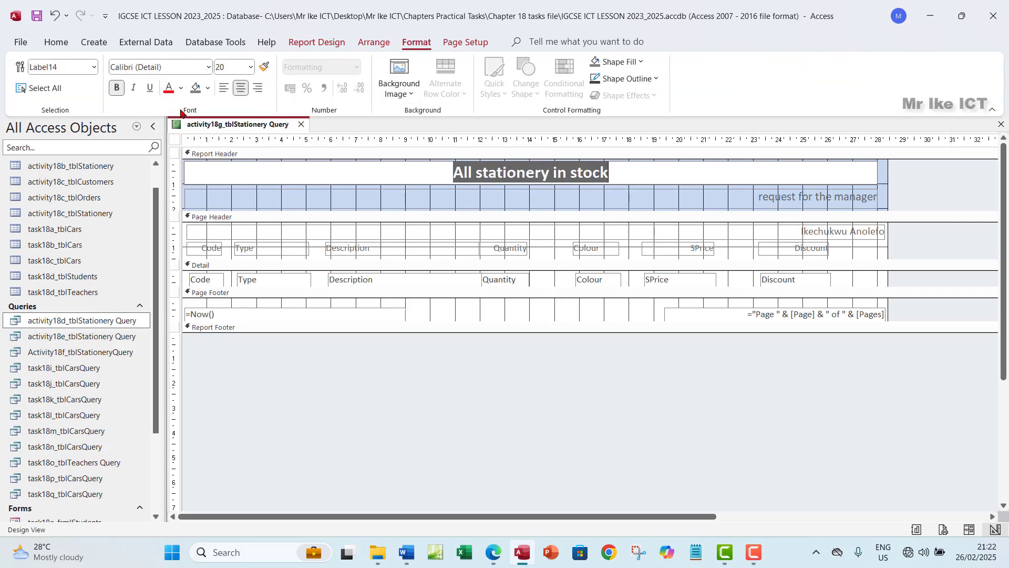
pyautogui.click(251, 68)
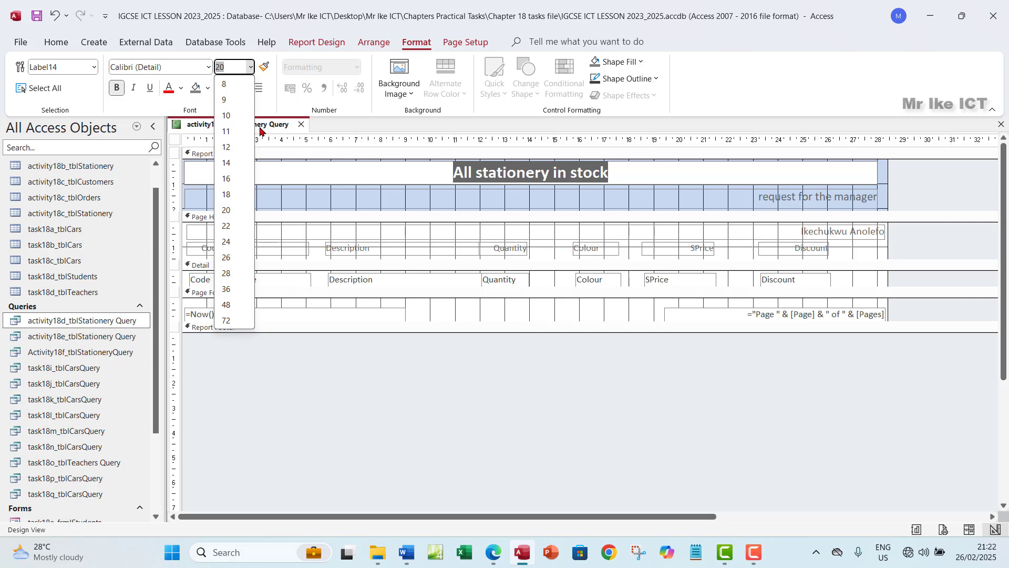
pyautogui.click(229, 257)
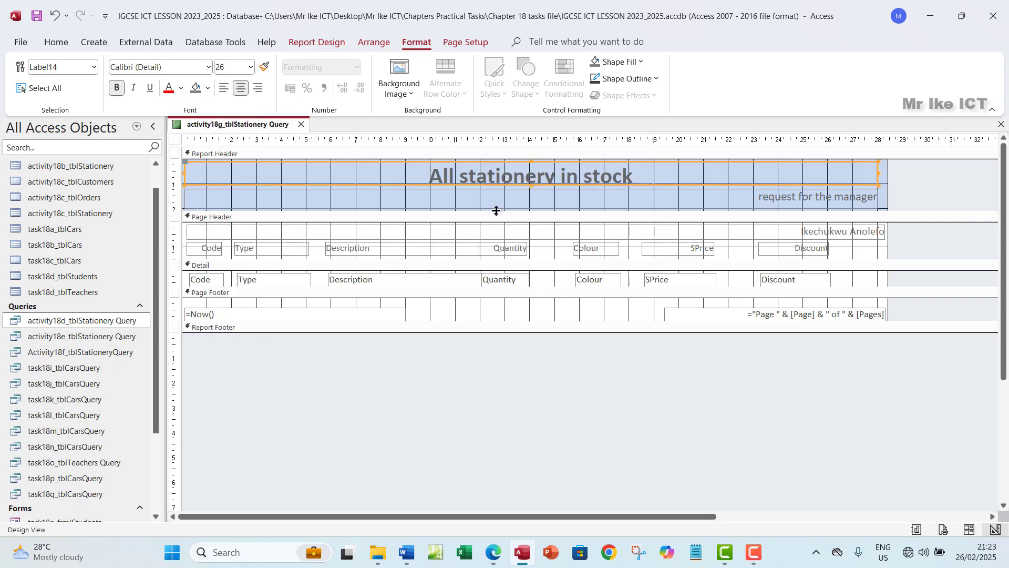
# - Set the "request for the manager" subtitle label in the Report Header to font size 16 and make it bold
pyautogui.click(775, 194)
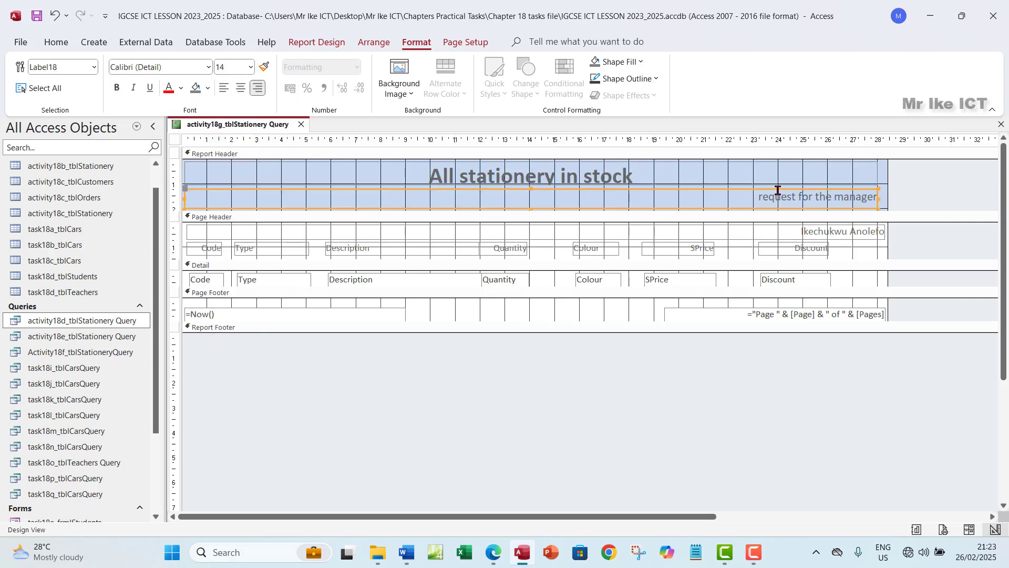
pyautogui.moveTo(757, 195); pyautogui.dragTo(880, 195)
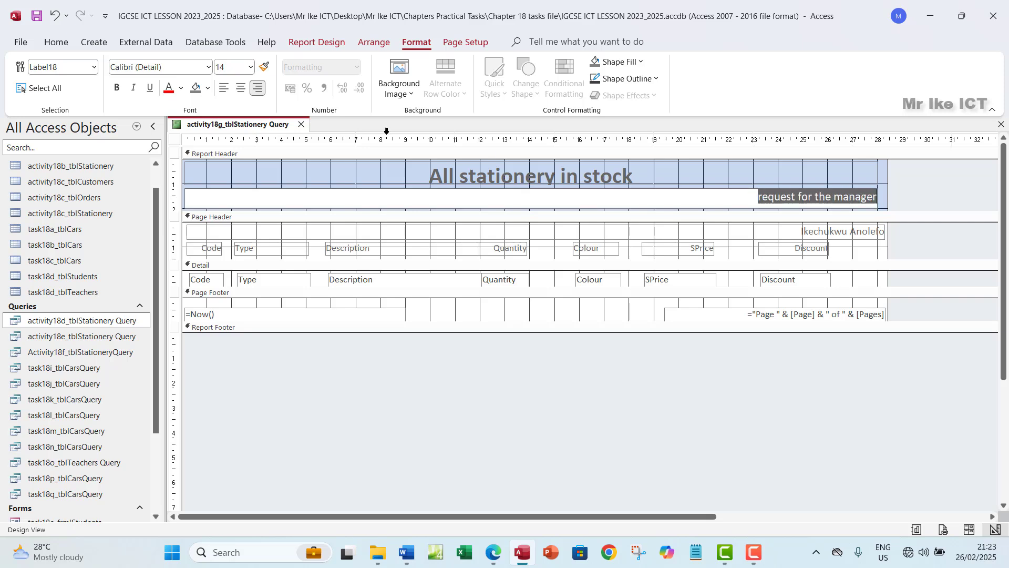
pyautogui.click(250, 66)
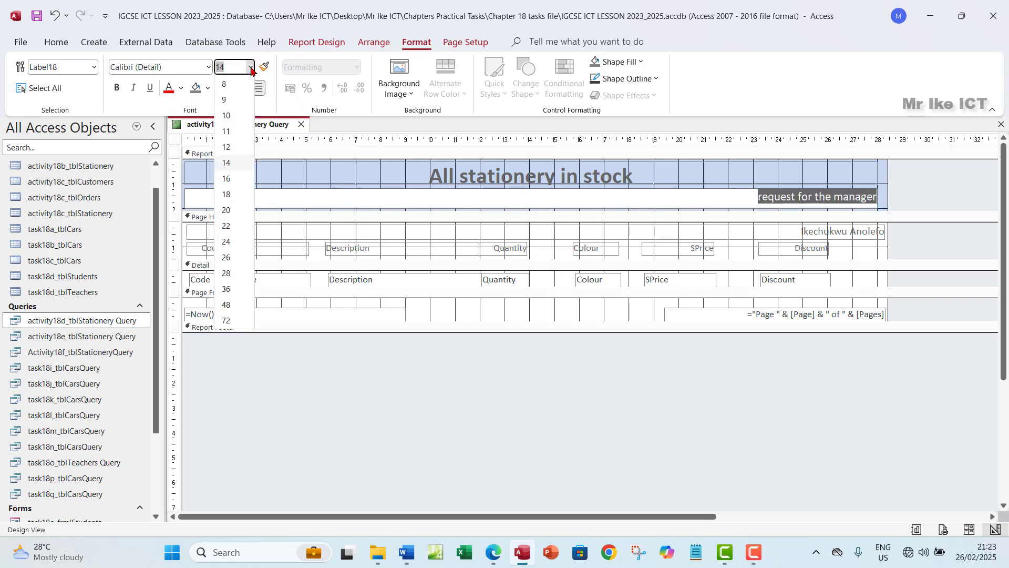
pyautogui.click(226, 179)
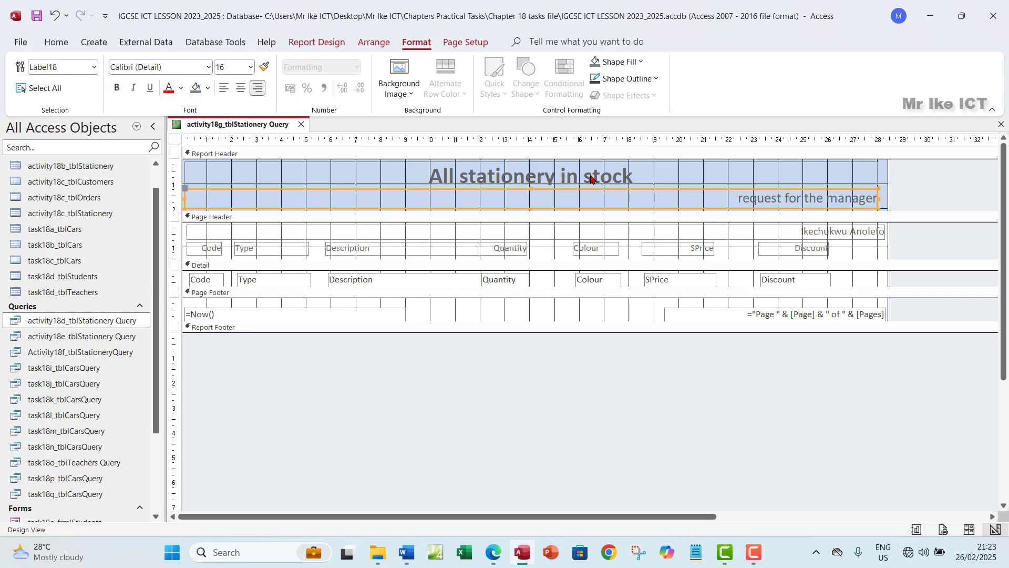
pyautogui.click(116, 87)
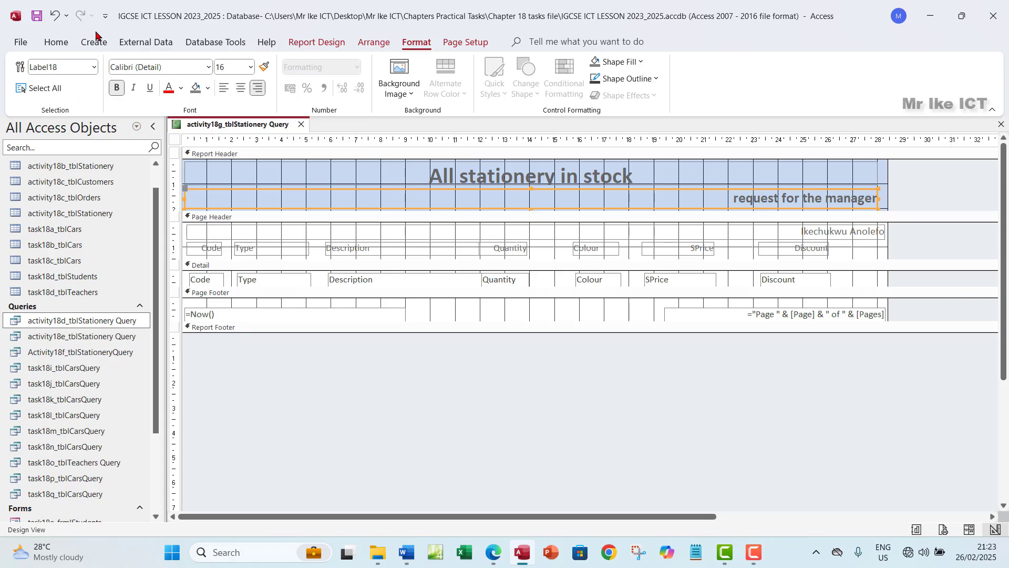
# - Open the report in Print Preview and check the title, subtitle and name on the first page
pyautogui.click(61, 46)
pyautogui.click(26, 89)
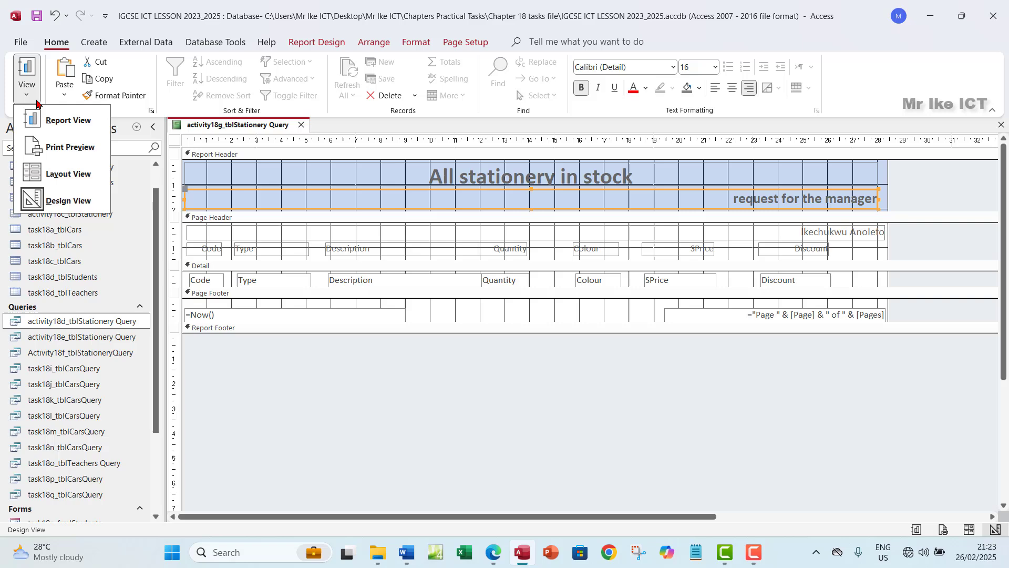
pyautogui.click(63, 152)
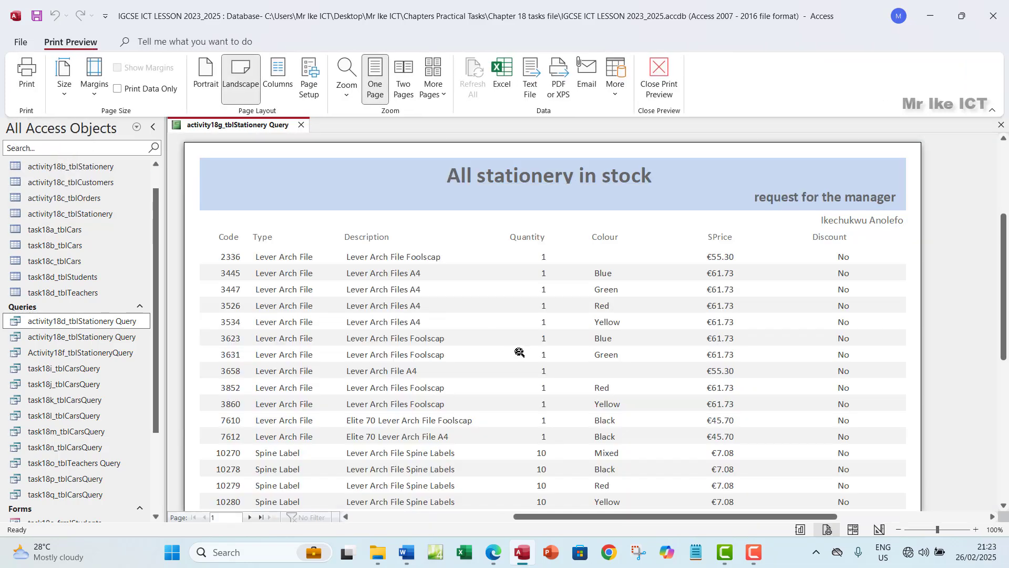
pyautogui.scroll(-1, 519, 352)
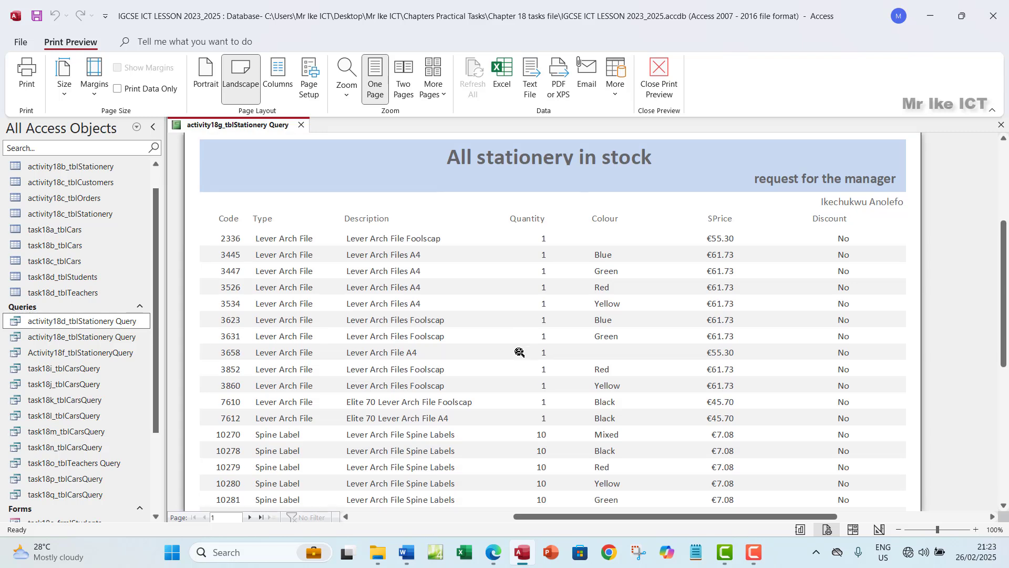
pyautogui.scroll(2, 519, 352)
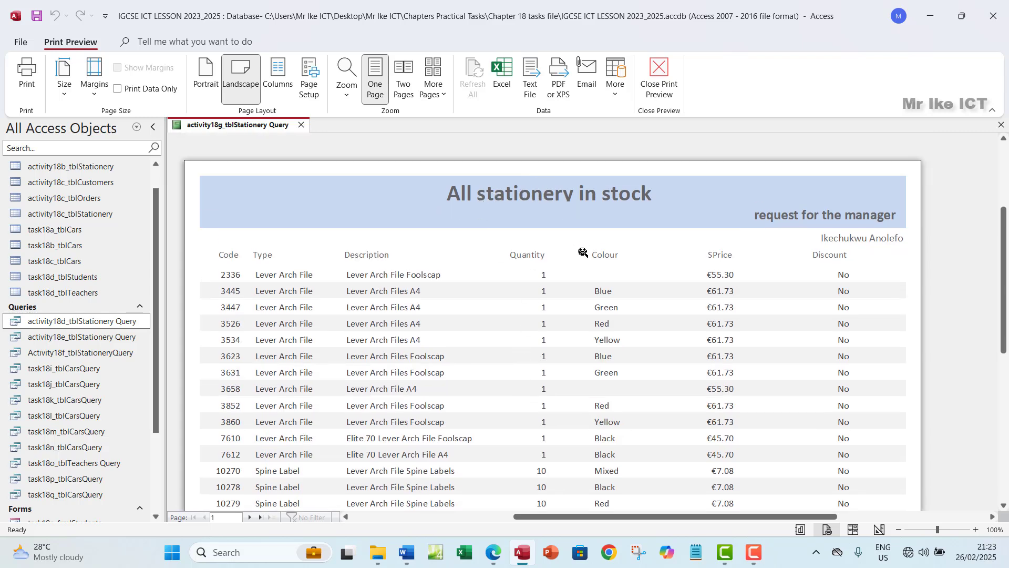
# - Page through the previewed report to page 5, then switch to the PDF textbook in Edge and reread the Activity 18g requirements
pyautogui.click(249, 517)
pyautogui.click(250, 518)
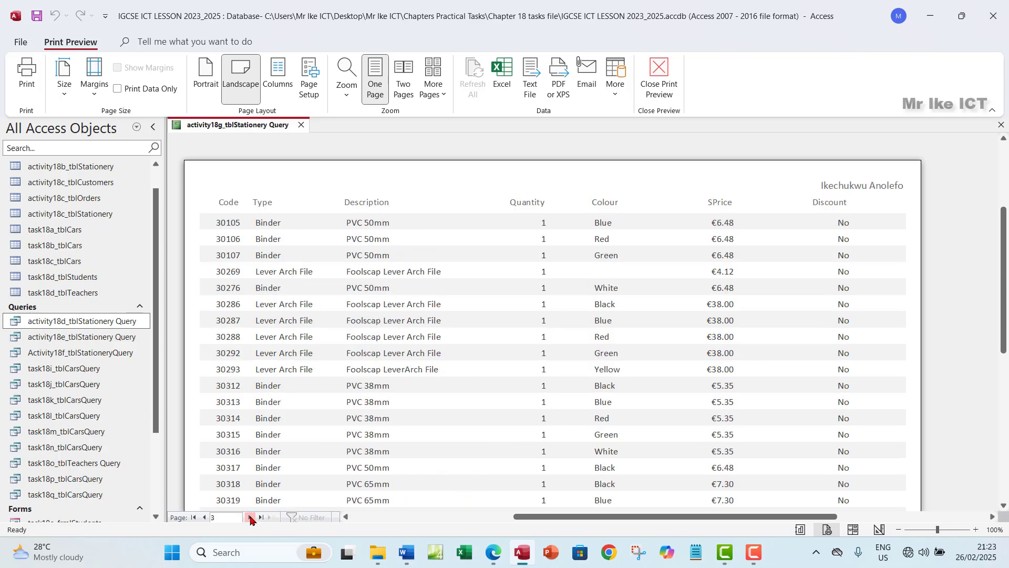
pyautogui.click(249, 518)
pyautogui.click(249, 517)
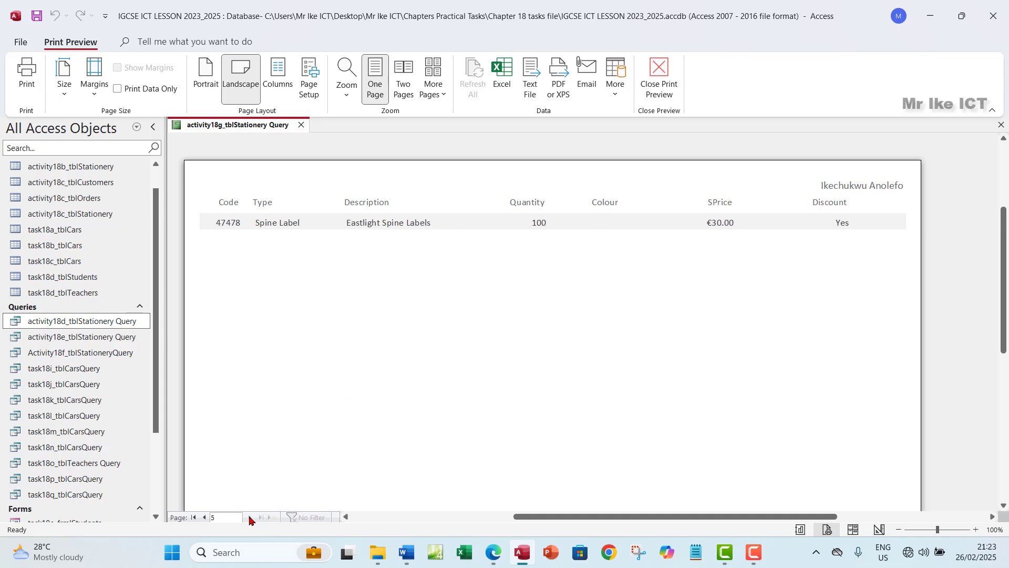
pyautogui.click(493, 552)
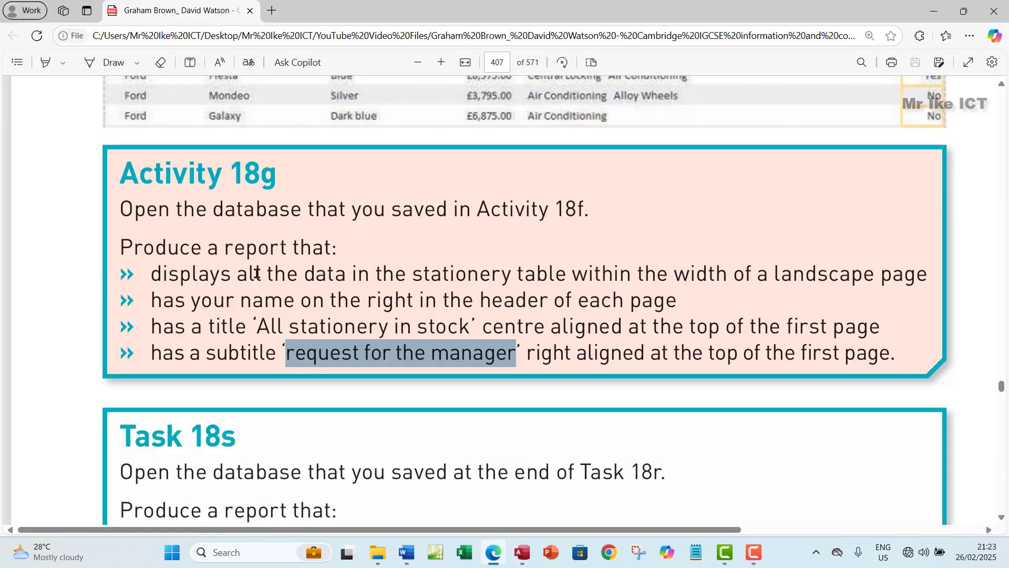
pyautogui.moveTo(130, 208); pyautogui.dragTo(894, 356)
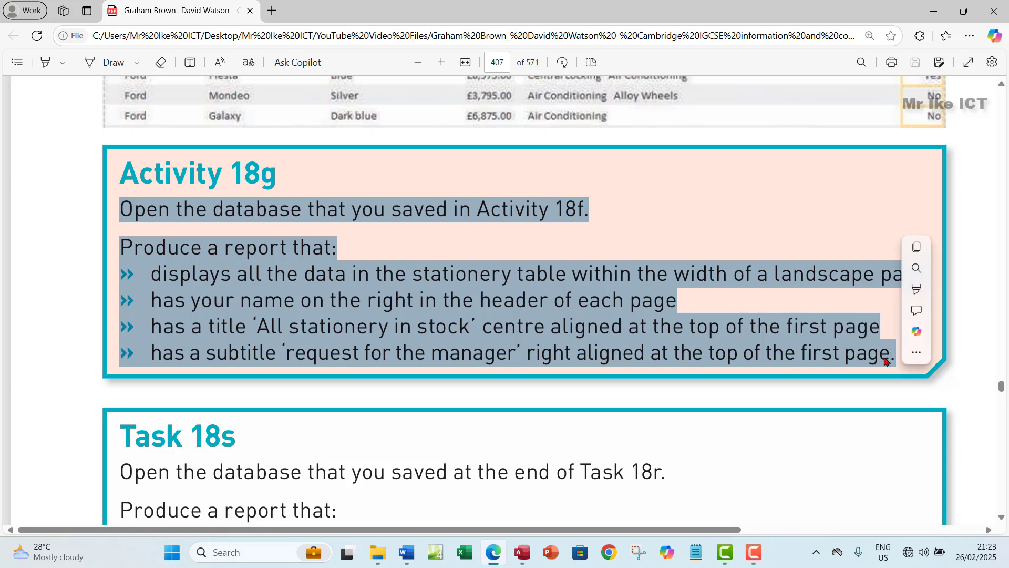